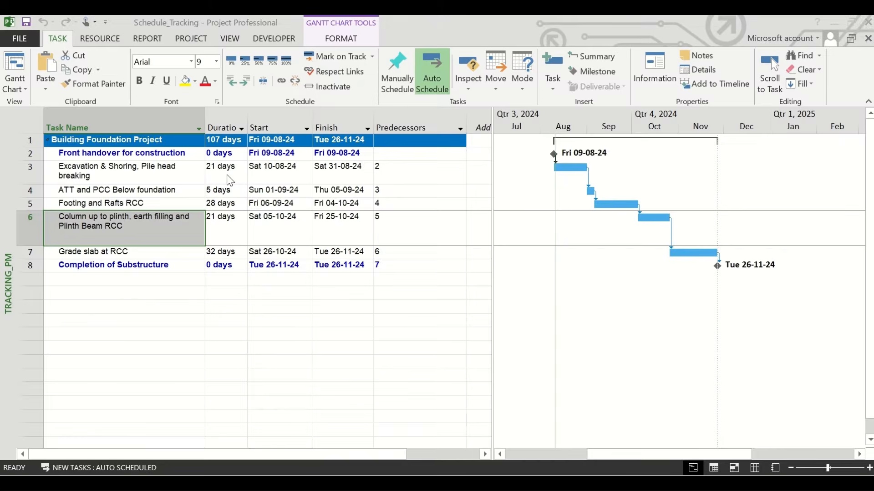
pyautogui.click(180, 181)
pyautogui.click(180, 181)
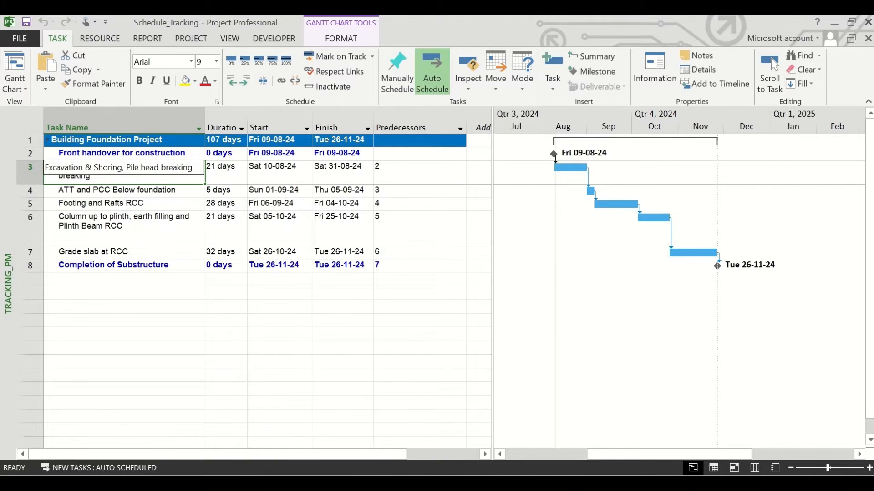
pyautogui.click(170, 226)
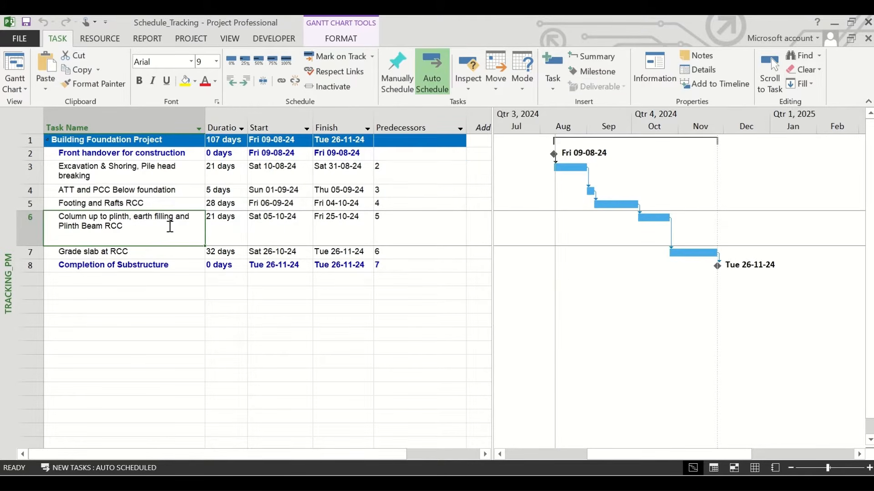
pyautogui.click(174, 242)
# Hide the Predecessors column from the task table
pyautogui.click(422, 127)
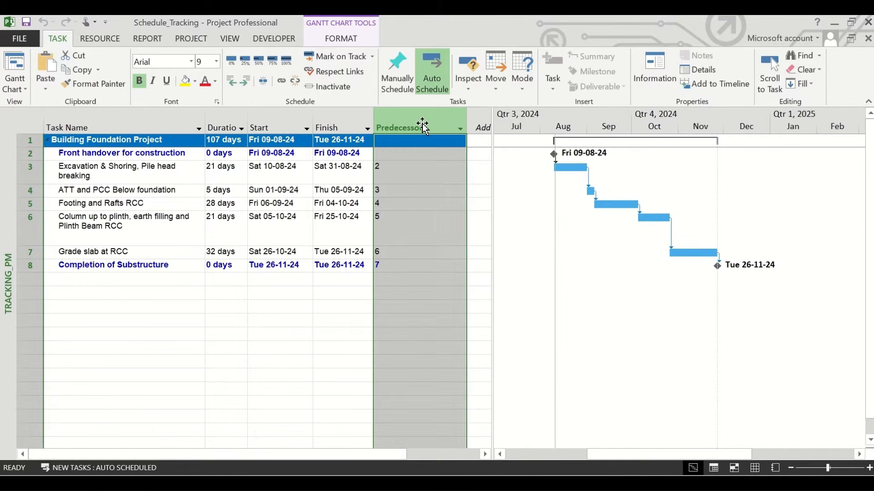
pyautogui.rightClick(423, 124)
pyautogui.click(447, 233)
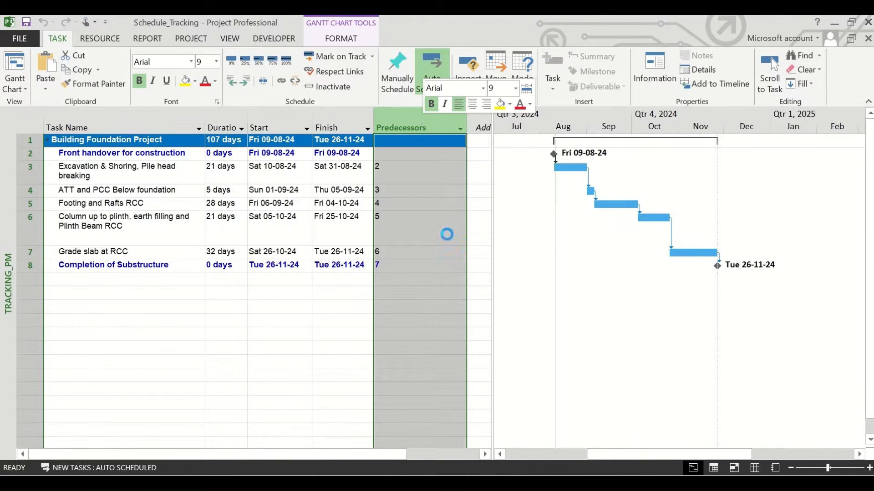
# Insert a Baseline Start column after the Finish column
pyautogui.rightClick(414, 118)
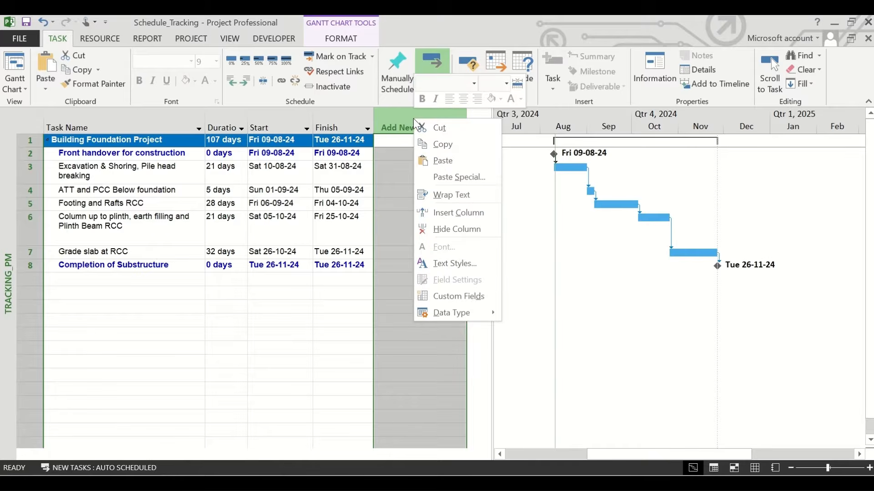
pyautogui.click(439, 212)
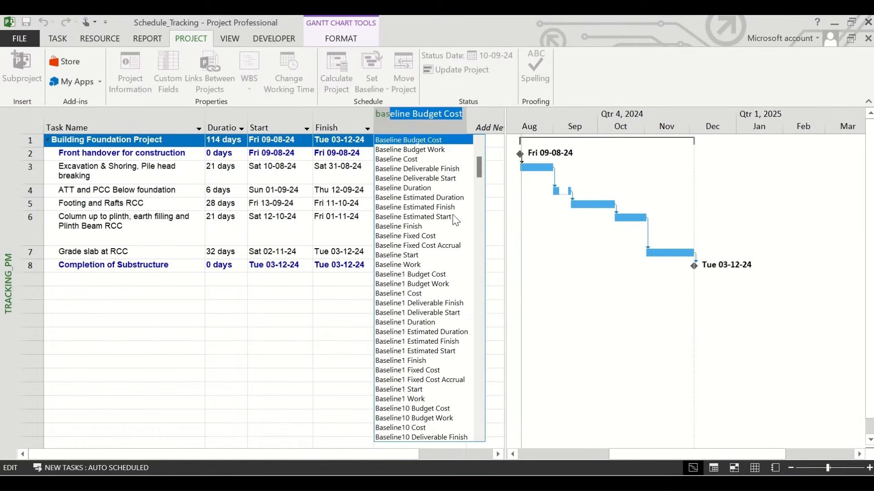
pyautogui.write('eline start')
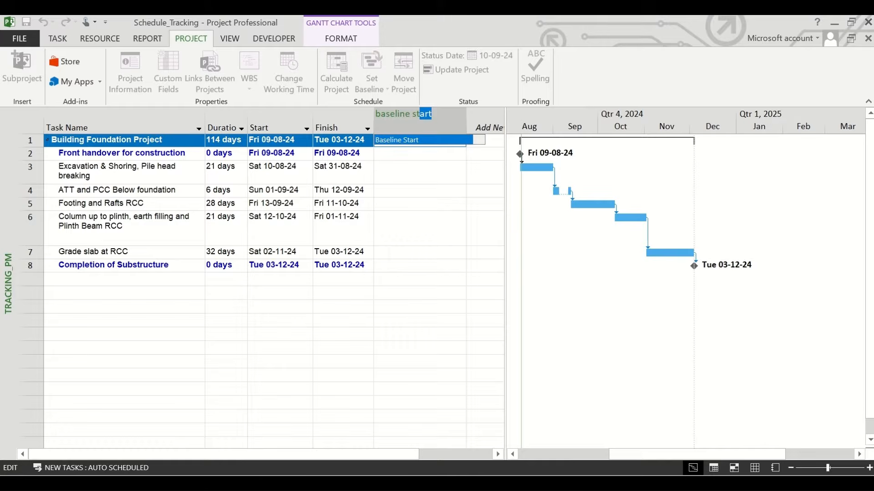
pyautogui.press('Return')
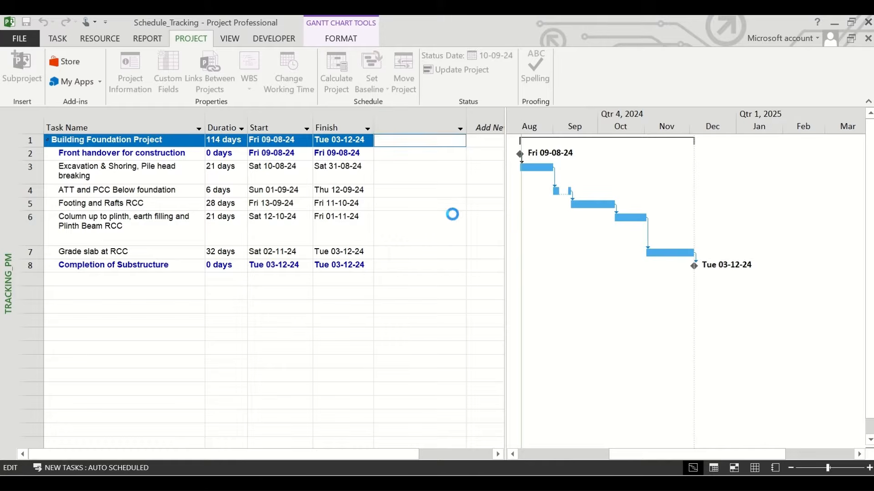
# Widen the task table area and insert a Baseline Finish column after Baseline Start
pyautogui.moveTo(467, 130); pyautogui.dragTo(770, 130)
pyautogui.rightClick(496, 124)
pyautogui.click(537, 213)
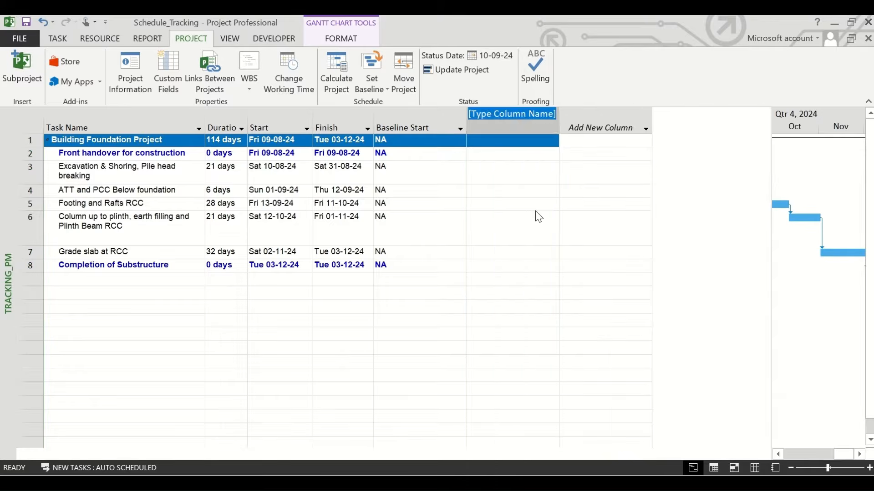
pyautogui.write('baseline finish')
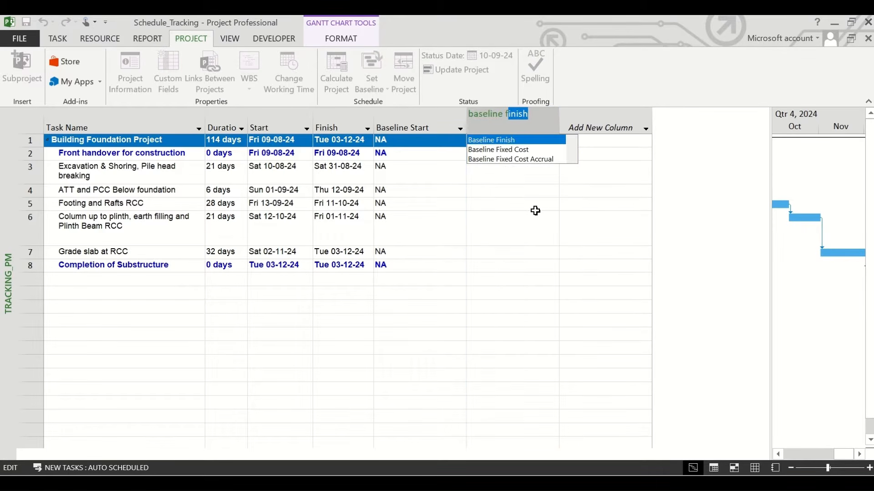
pyautogui.press('Return')
# Insert a % Complete column after Baseline Finish
pyautogui.rightClick(587, 118)
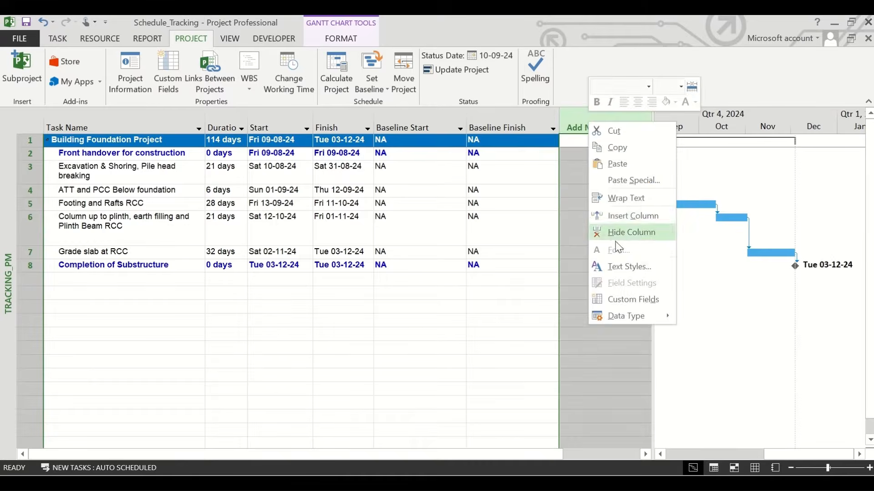
pyautogui.click(622, 213)
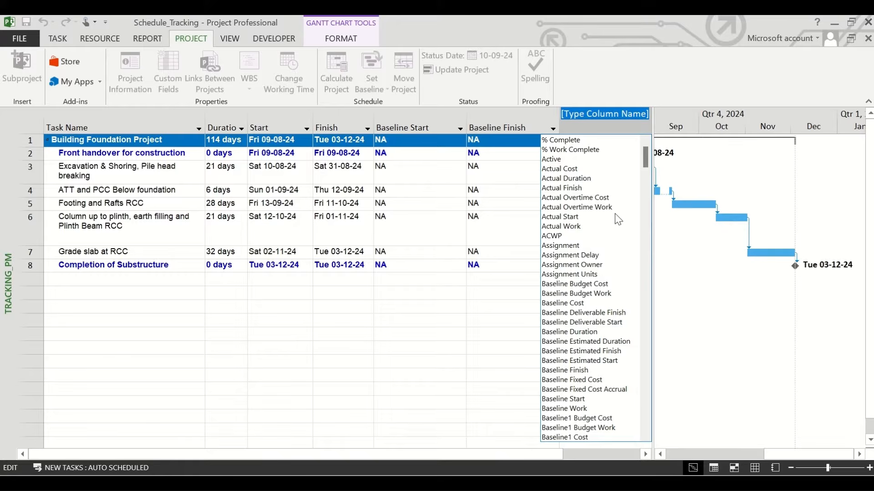
pyautogui.write('% Complete')
pyautogui.press('Return')
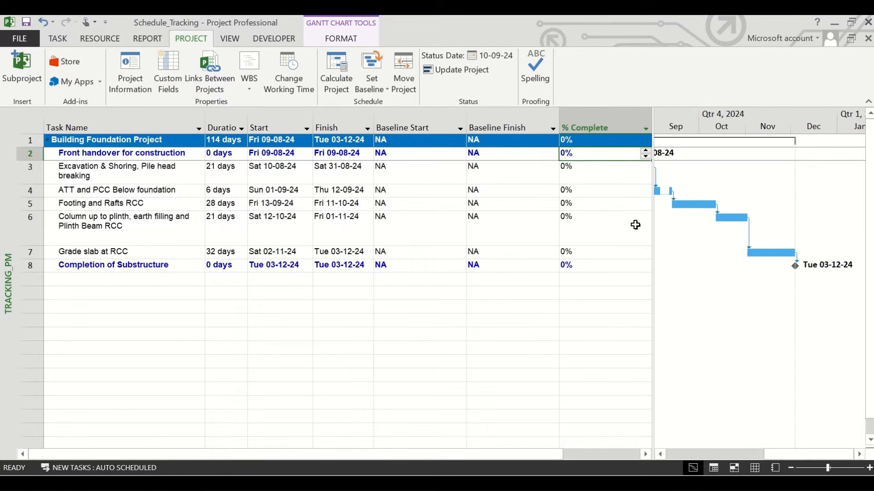
# Widen the task table area and insert a Remaining Duration column after % Complete
pyautogui.moveTo(653, 228); pyautogui.dragTo(771, 227)
pyautogui.rightClick(686, 119)
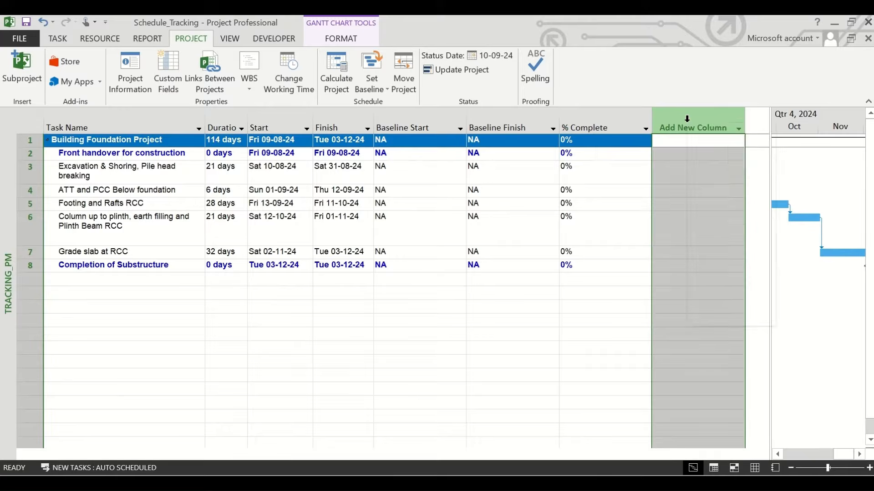
pyautogui.click(712, 218)
pyautogui.write('Rem')
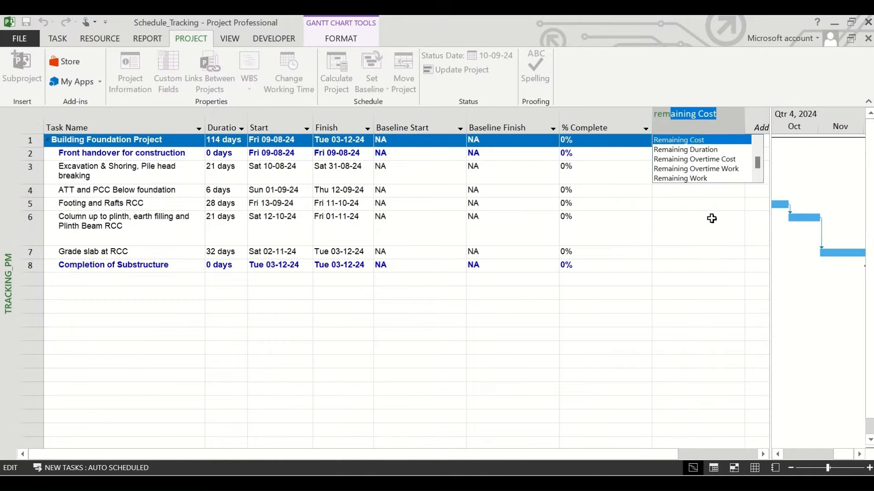
pyautogui.press('Down')
pyautogui.press('Return')
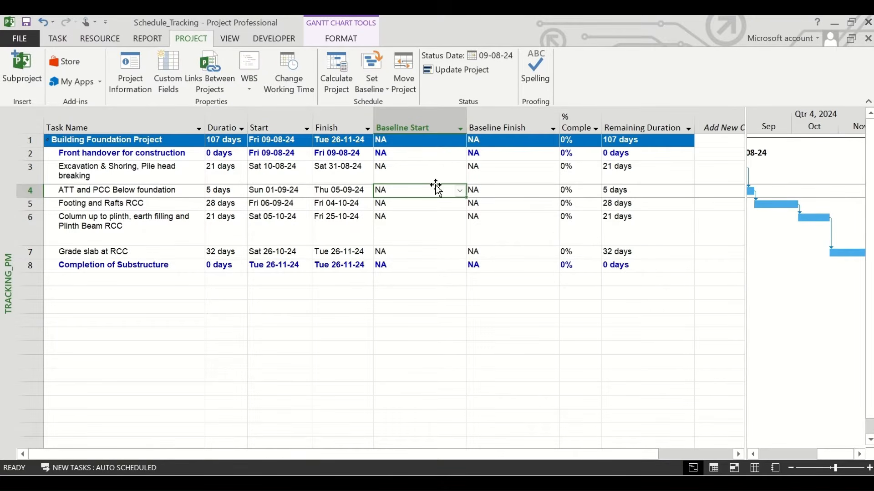
pyautogui.click(438, 155)
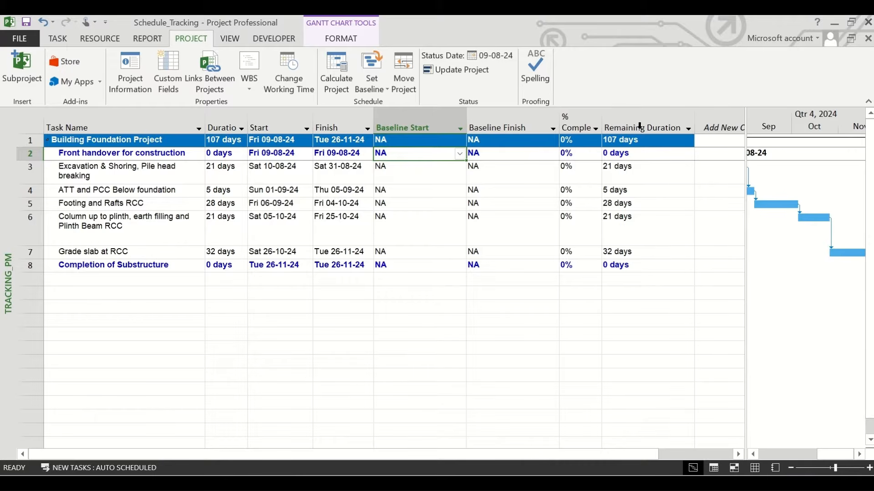
pyautogui.click(631, 172)
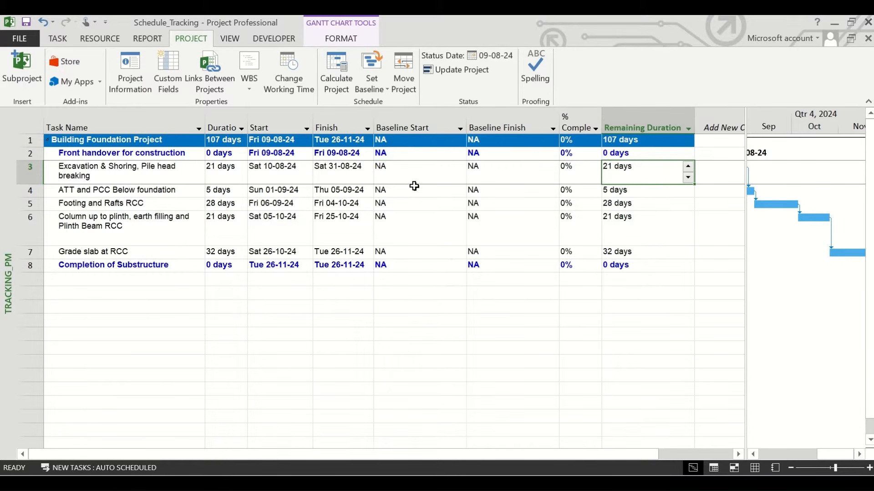
pyautogui.click(225, 172)
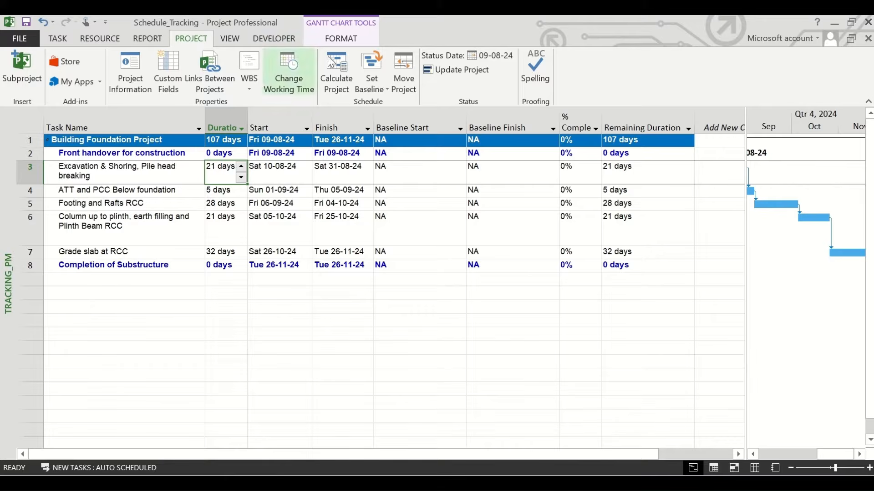
# Set the Baseline for the entire project and set the project status date to Tue 10-09-24
pyautogui.click(383, 85)
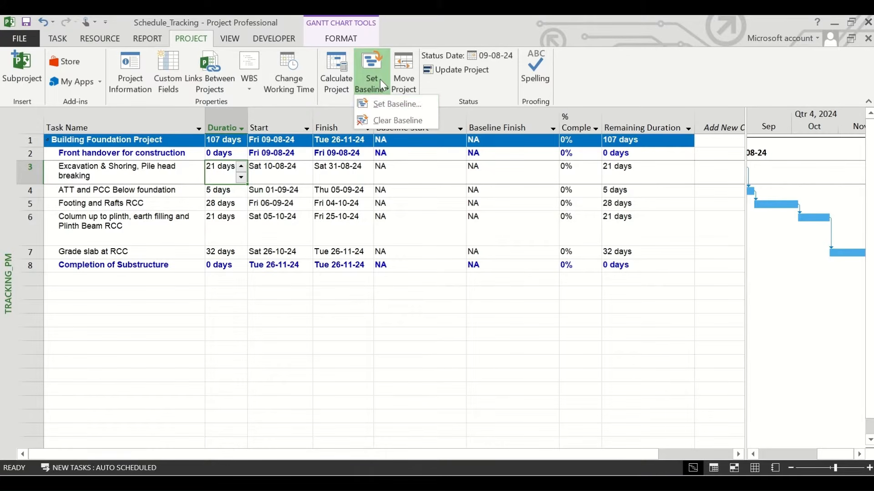
pyautogui.click(382, 104)
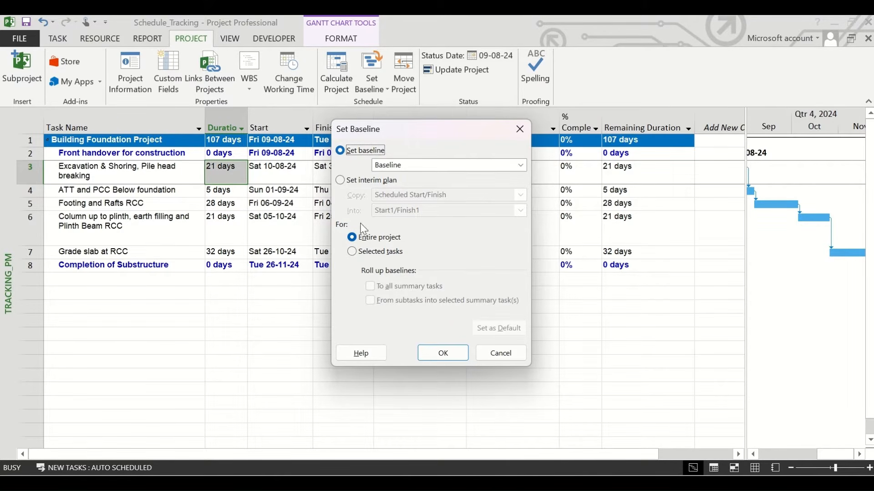
pyautogui.click(442, 353)
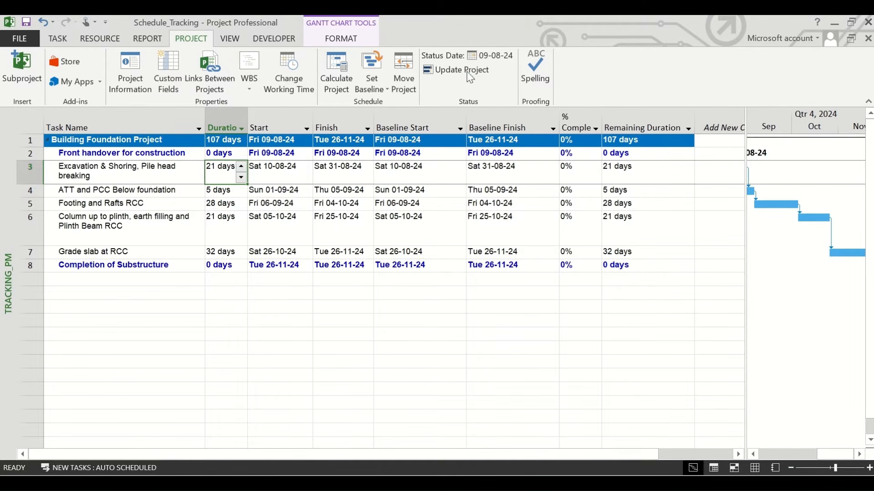
pyautogui.click(495, 62)
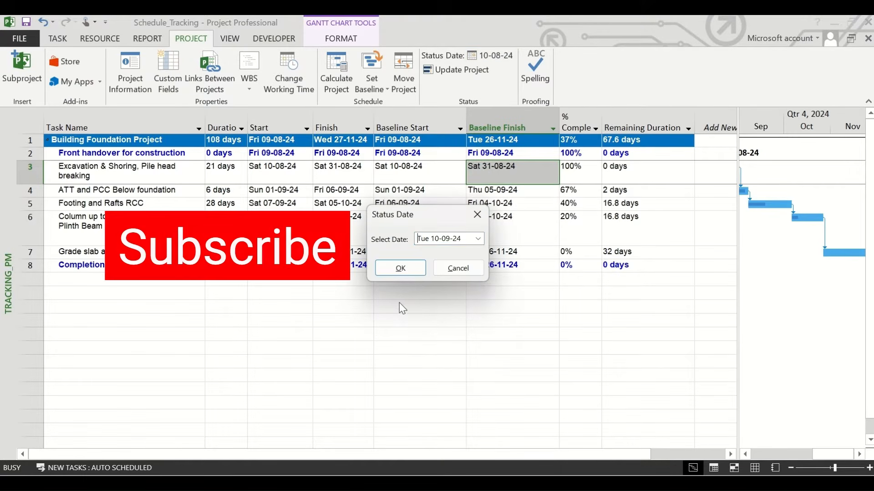
pyautogui.click(409, 267)
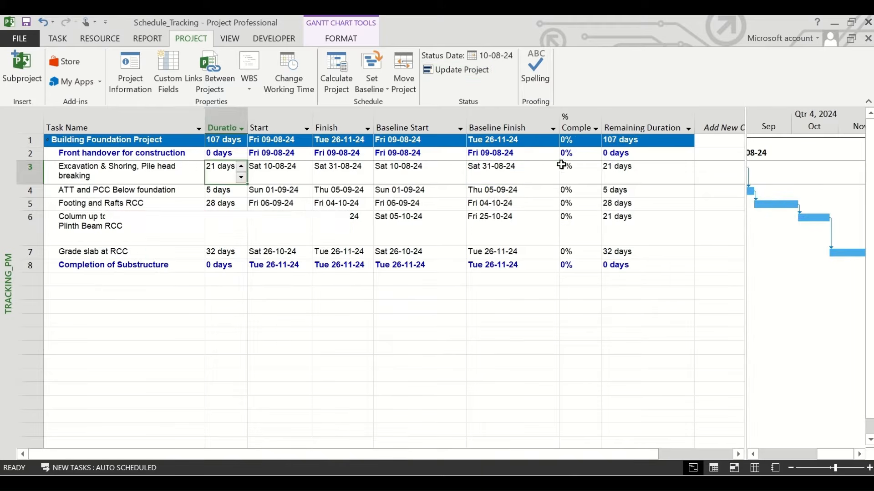
# Set the % Complete of the Front handover for construction milestone to 100%
pyautogui.click(569, 154)
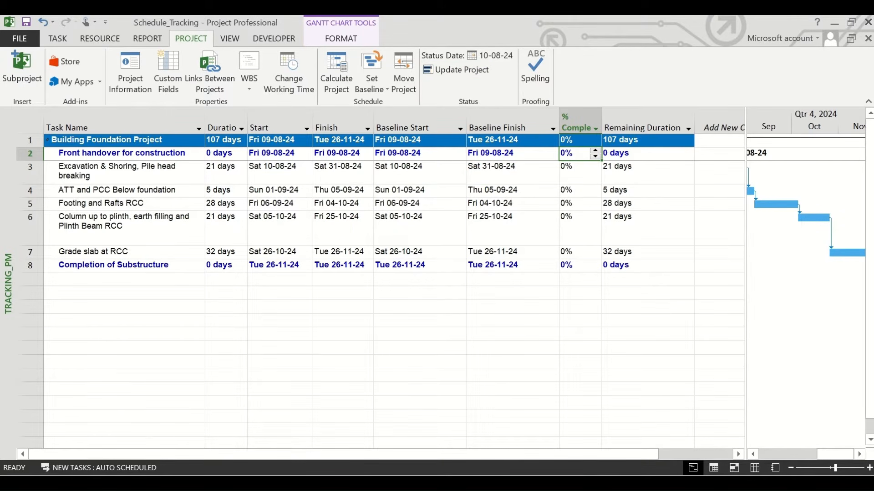
pyautogui.write('100')
pyautogui.press('Return')
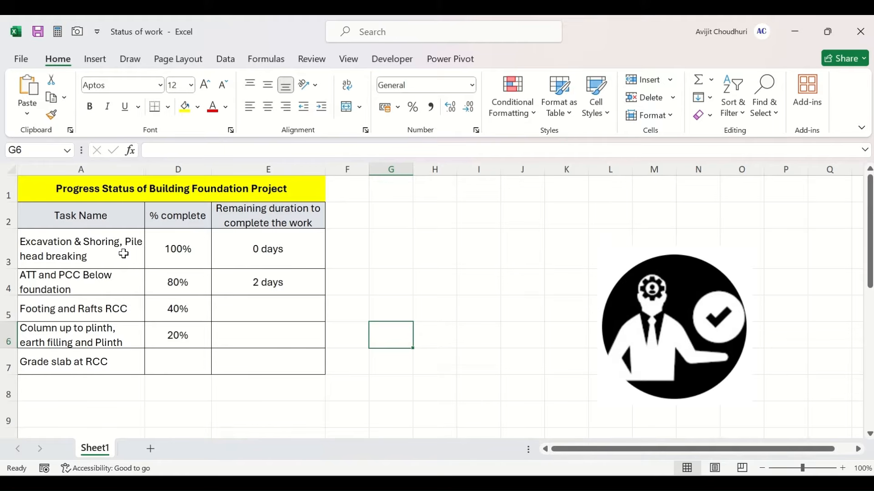
# Check the Excavation & Shoring progress in the Excel status sheet and set that task's % Complete to 100% in Project
pyautogui.click(182, 255)
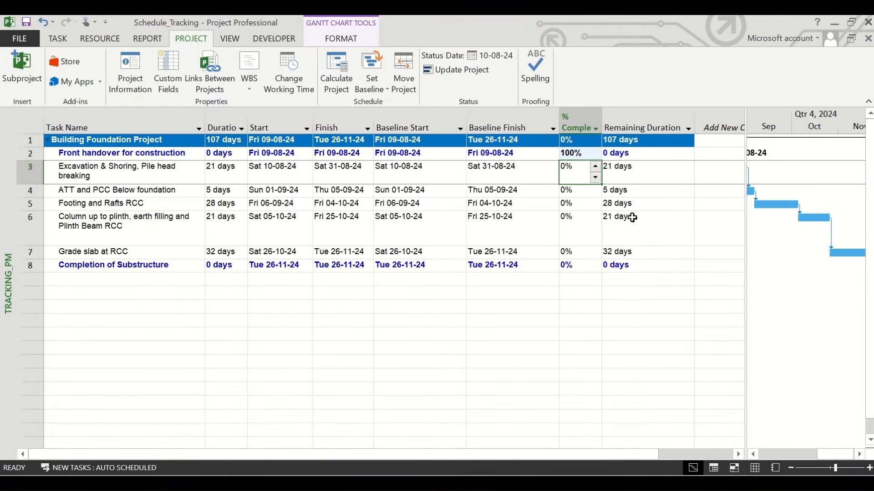
pyautogui.write('100')
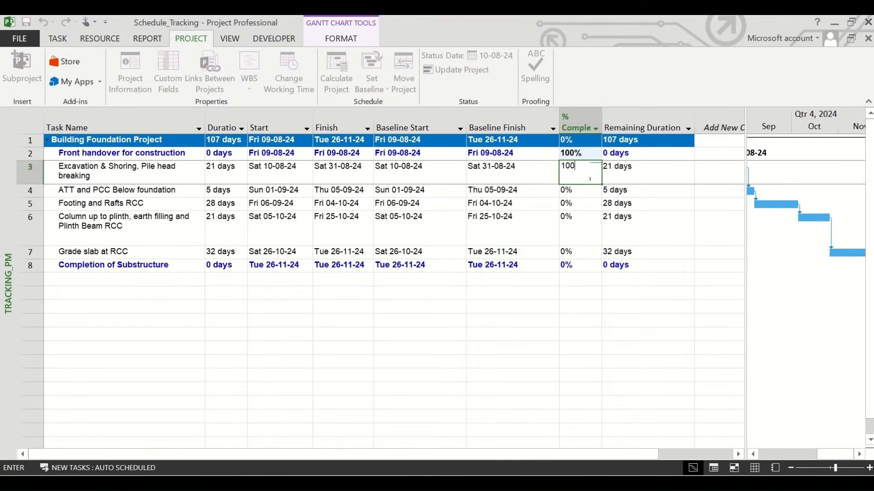
pyautogui.press('Return')
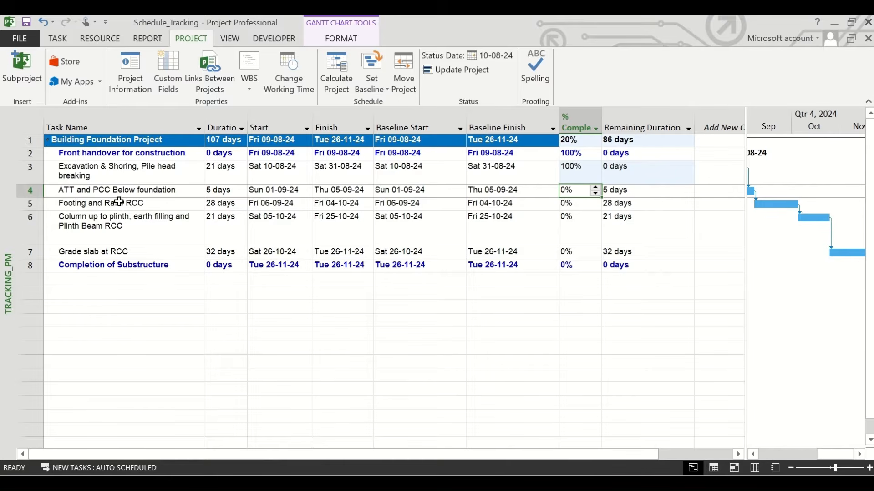
# Look up ATT and PCC Below foundation in the Excel status sheet and set its % Complete to 80% in Project
pyautogui.hotkey('alt', 'Tab')
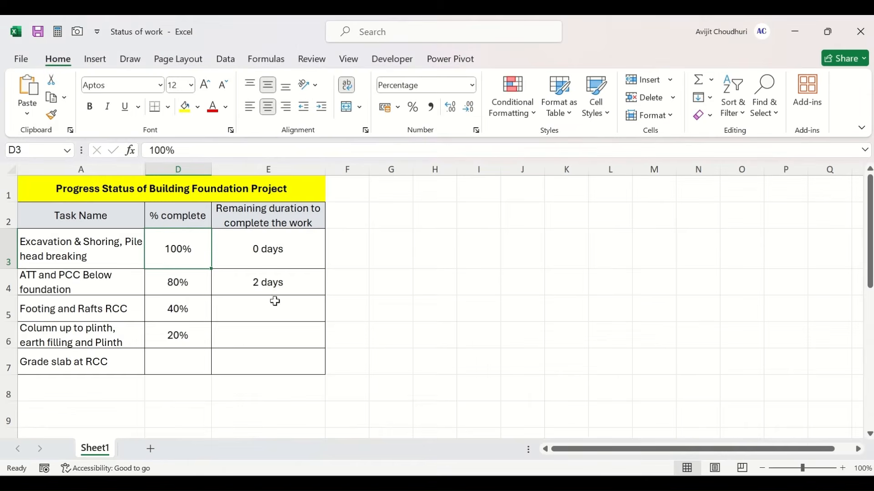
pyautogui.click(209, 288)
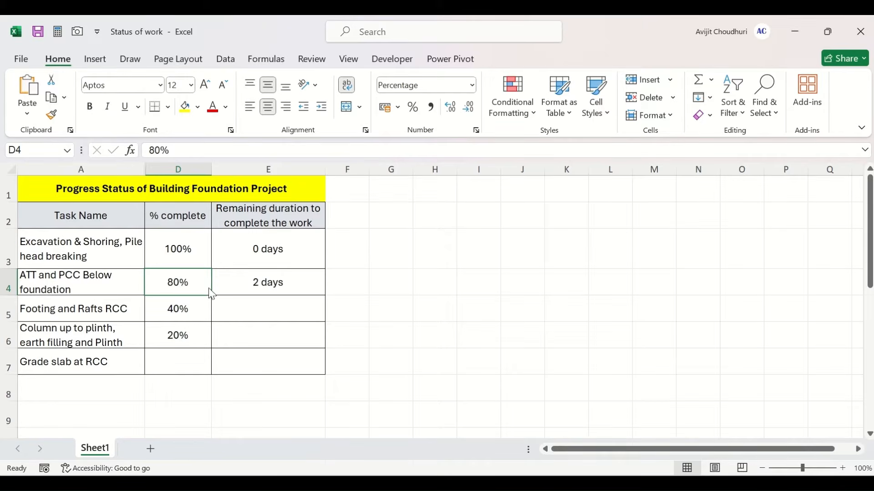
pyautogui.hotkey('alt', 'Tab')
pyautogui.write('80')
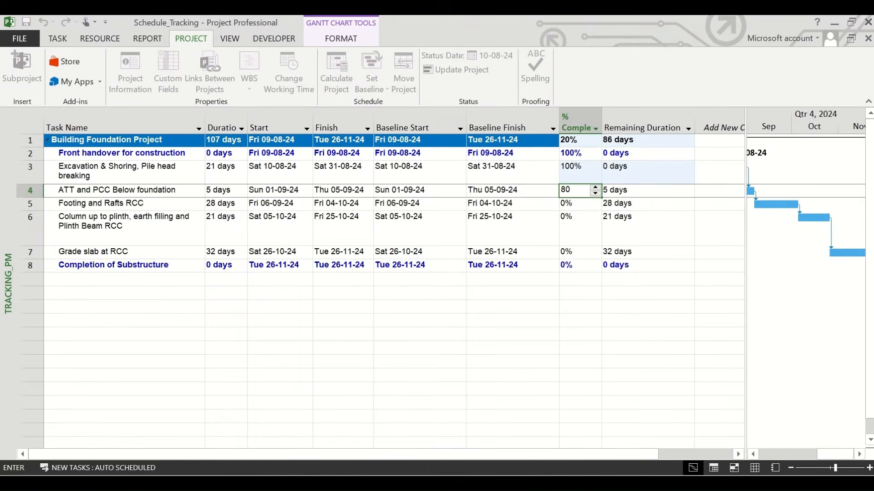
pyautogui.press('Return')
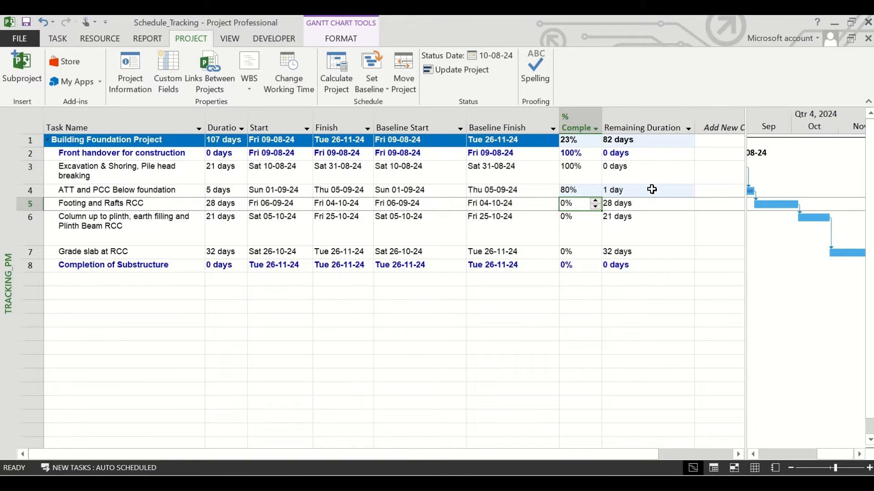
# Check ATT and PCC Below foundation in the Excel status sheet and set its Remaining Duration to 2 days in Project
pyautogui.click(651, 189)
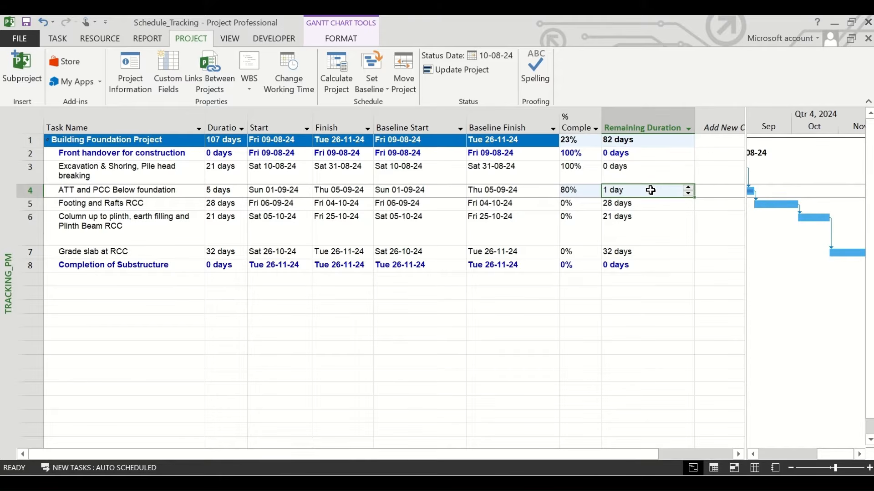
pyautogui.hotkey('alt', 'Tab')
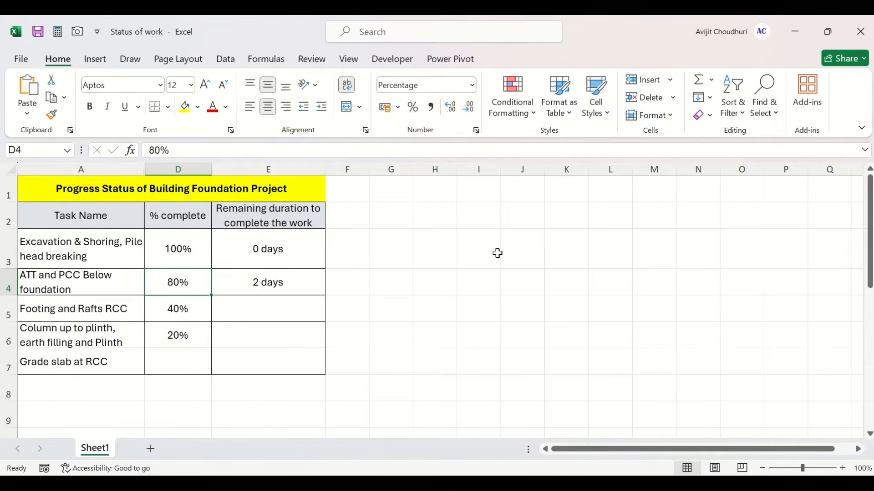
pyautogui.hotkey('alt', 'Tab')
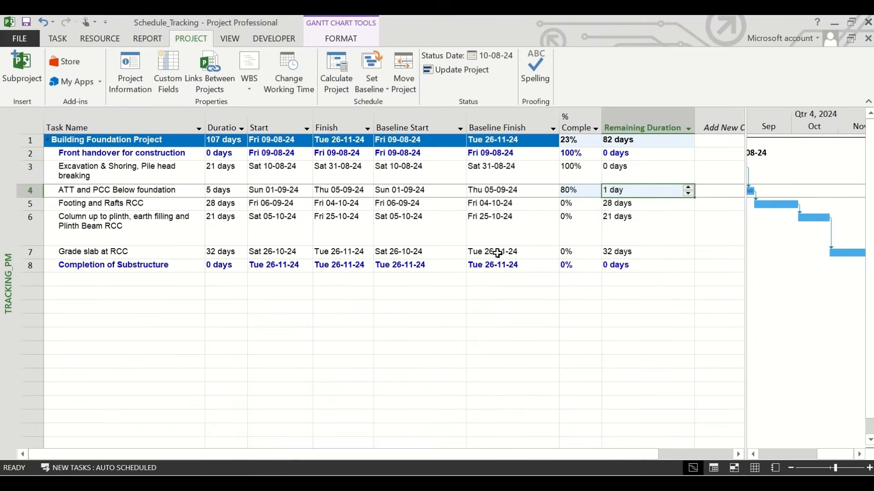
pyautogui.write('2')
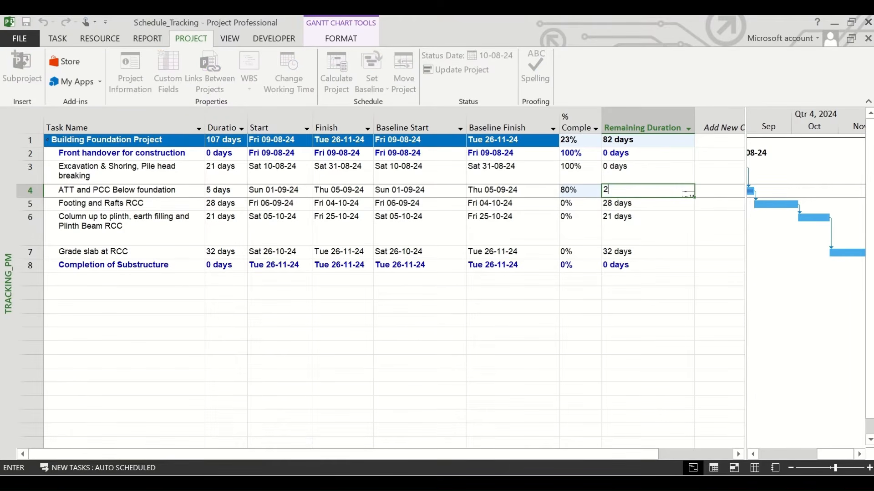
pyautogui.press('Return')
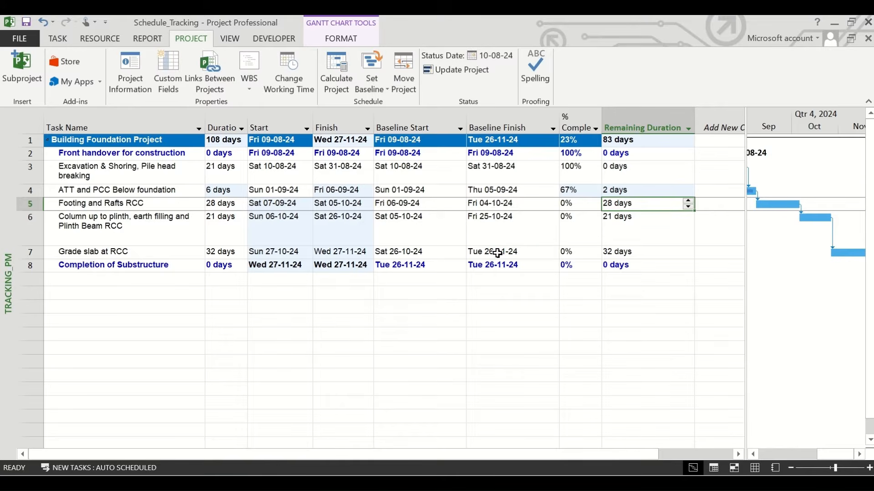
pyautogui.press('Up')
pyautogui.press('Left')
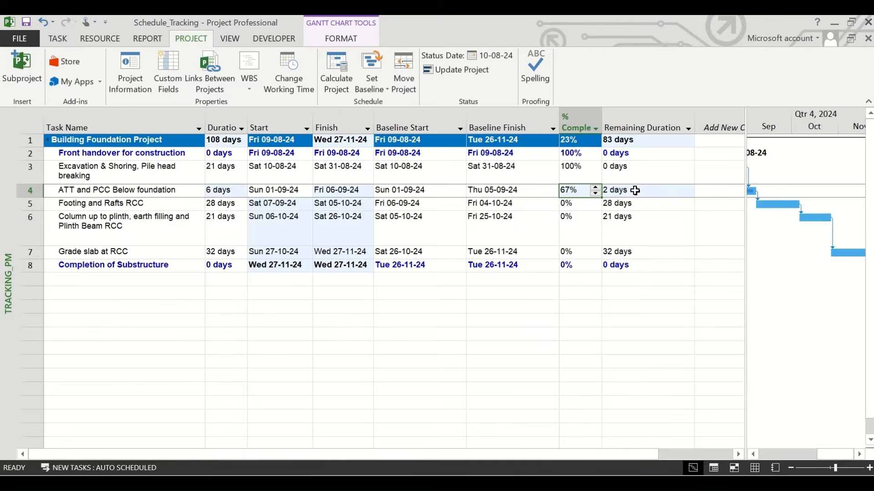
# Look up Footing and Rafts RCC in the Excel status sheet and set its % Complete to 40% in Project
pyautogui.hotkey('alt', 'Tab')
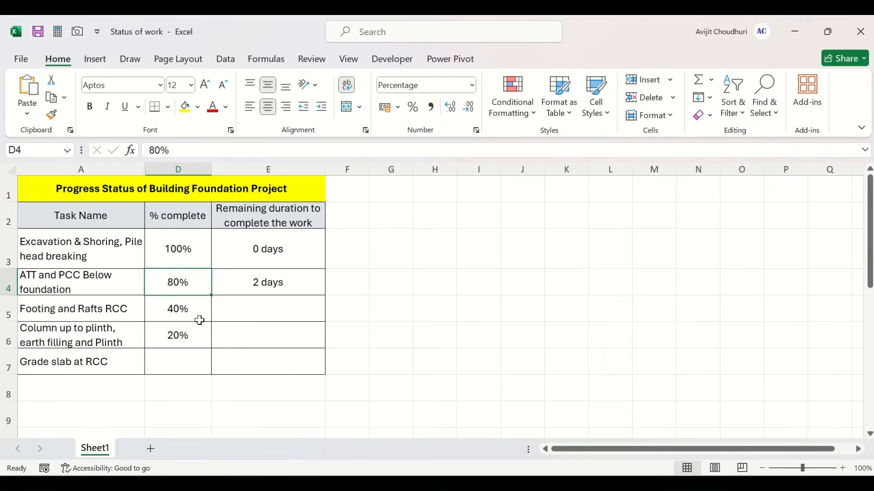
pyautogui.click(187, 309)
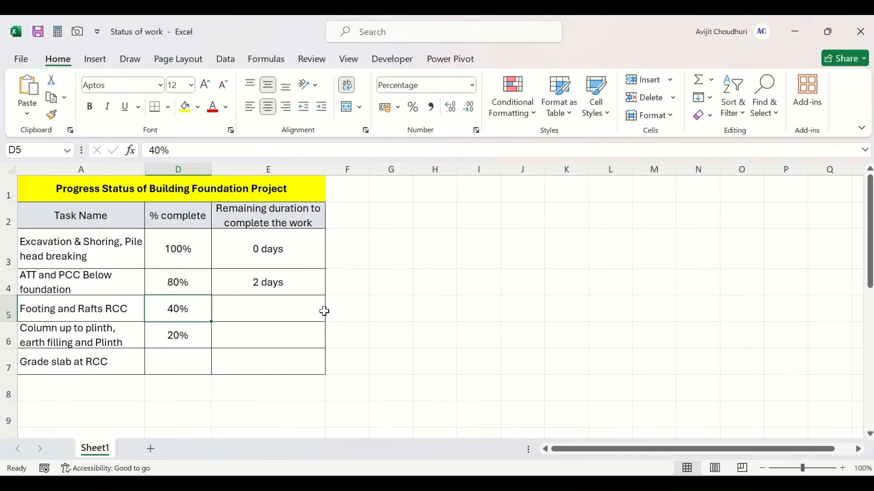
pyautogui.hotkey('alt', 'Tab')
pyautogui.press('Down')
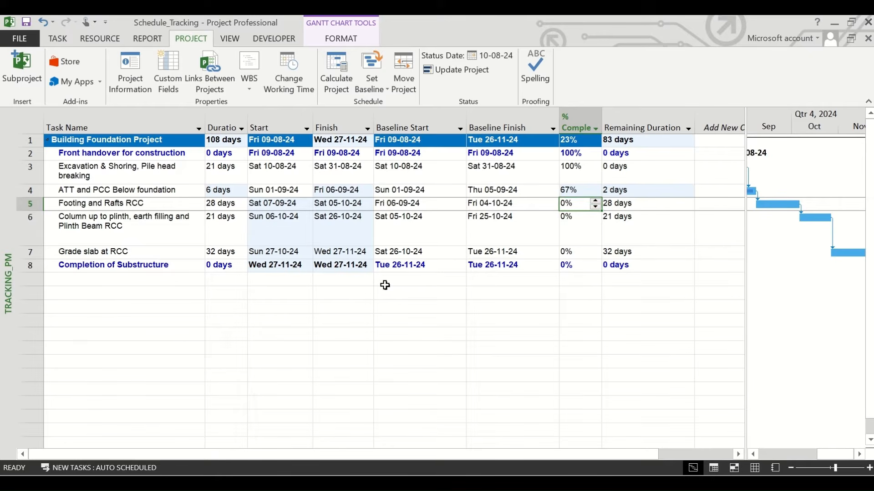
pyautogui.write('40')
pyautogui.press('Return')
# Look up the Column up to plinth task in the Excel status sheet and set its % Complete to 20% in Project
pyautogui.hotkey('alt', 'Tab')
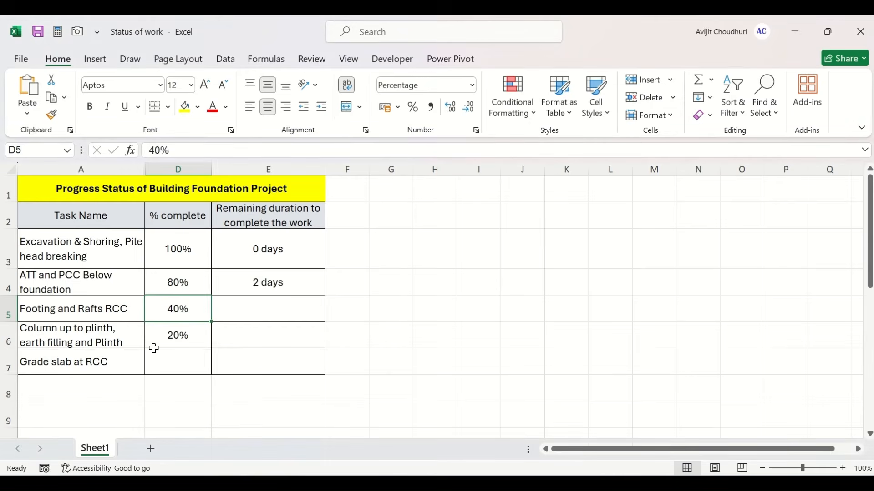
pyautogui.hotkey('alt', 'Tab')
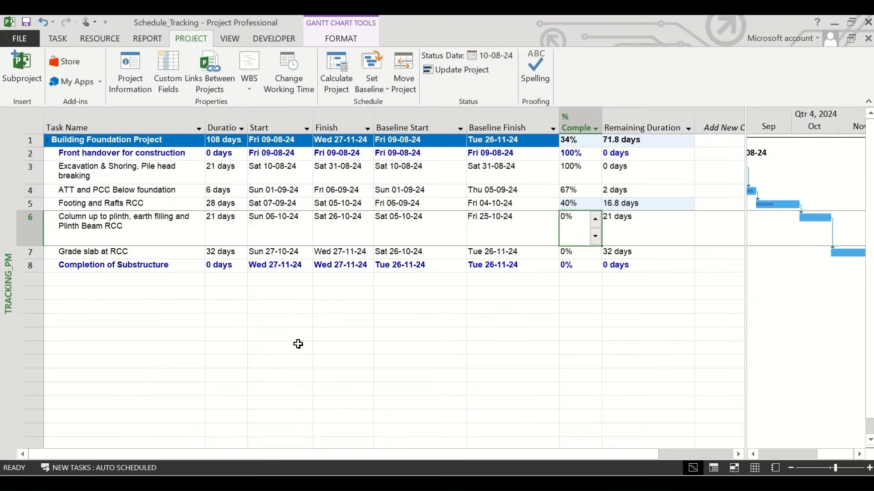
pyautogui.write('20')
pyautogui.press('Return')
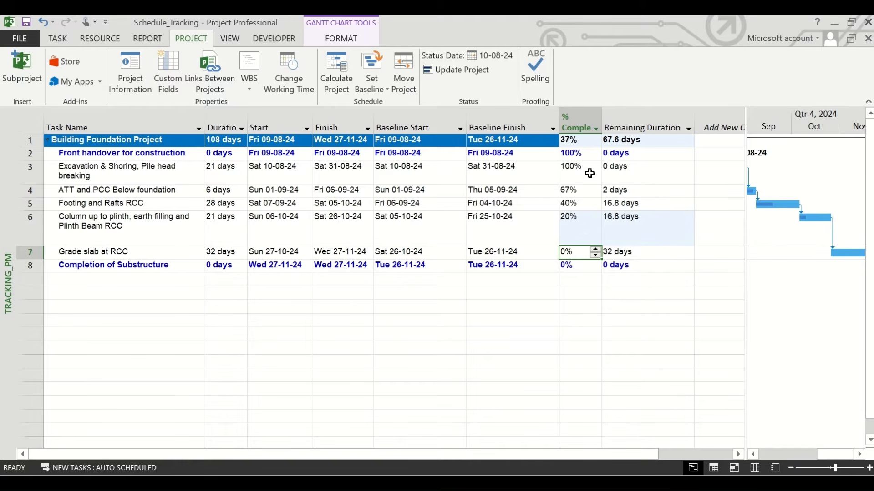
# Try to update the entire project by rescheduling uncompleted work to start after Tue 10-09-24
pyautogui.click(590, 141)
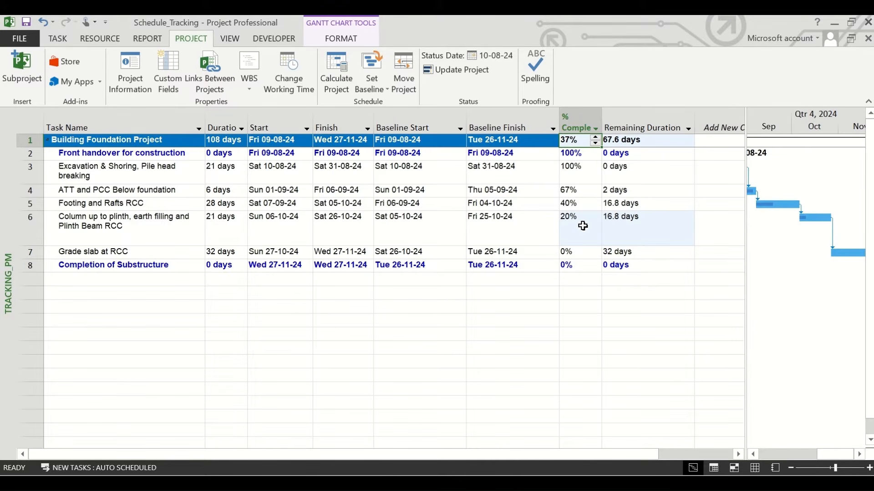
pyautogui.click(515, 168)
pyautogui.click(436, 70)
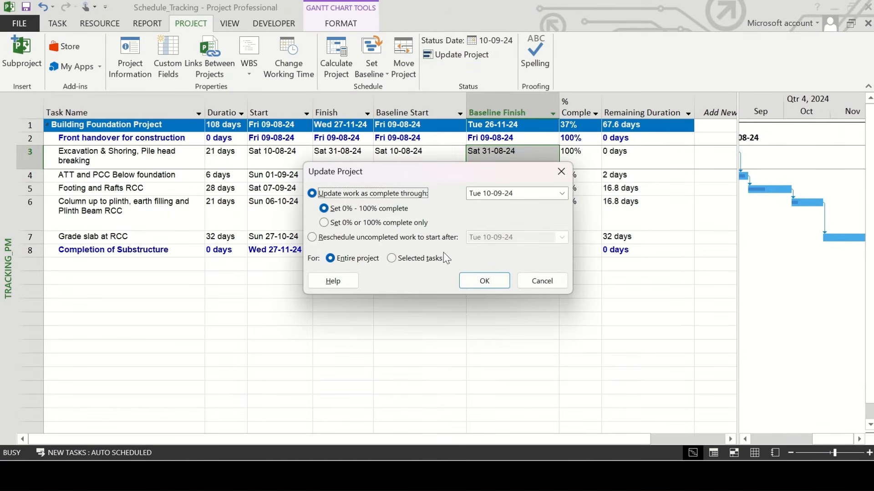
pyautogui.click(325, 238)
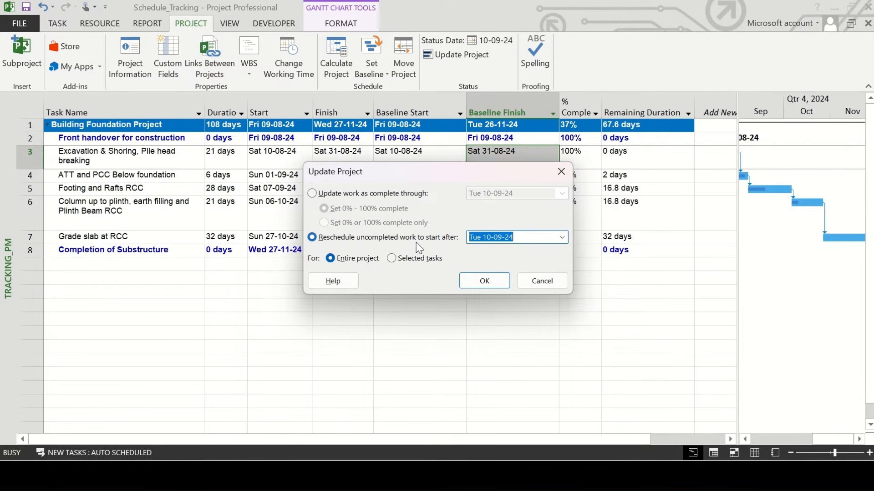
pyautogui.click(483, 280)
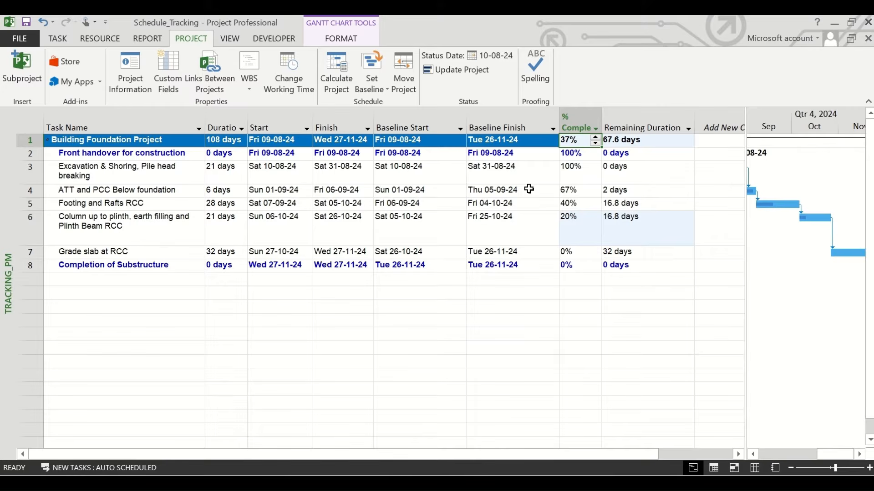
# Rename the Text1 task custom field to Planned % Complete and set it to be calculated by a formula
pyautogui.click(167, 70)
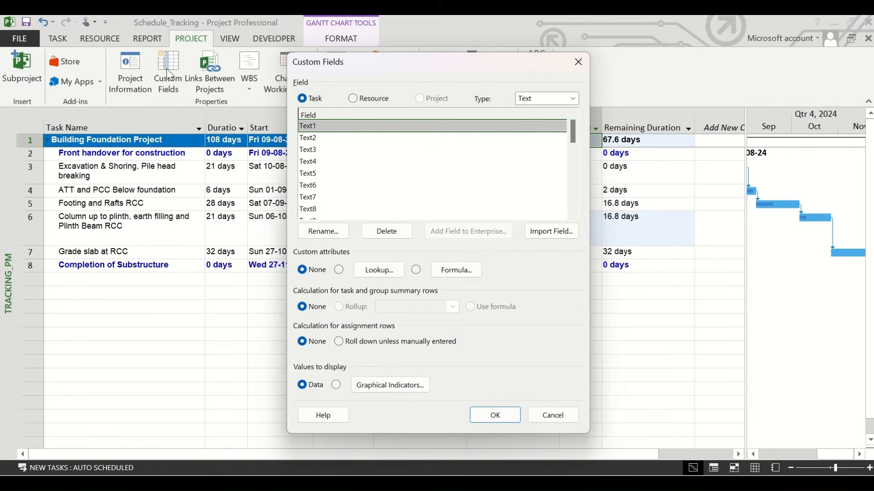
pyautogui.click(320, 237)
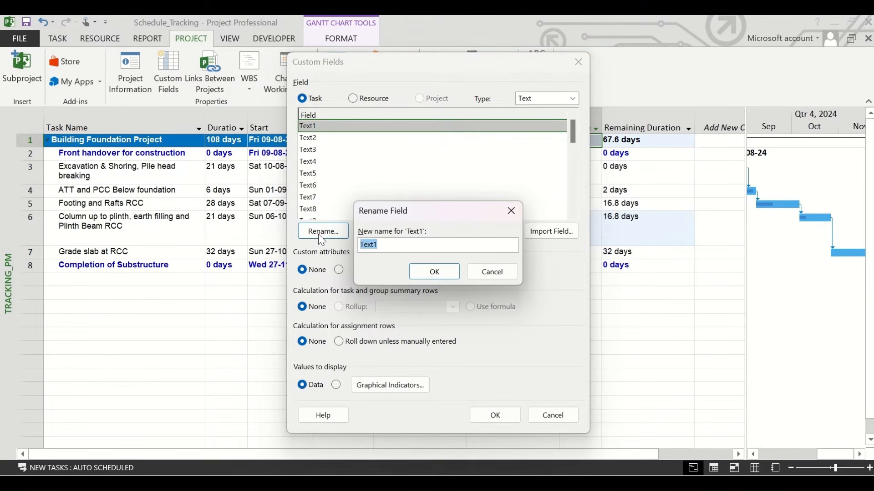
pyautogui.write('Planned % Complete')
pyautogui.click(435, 272)
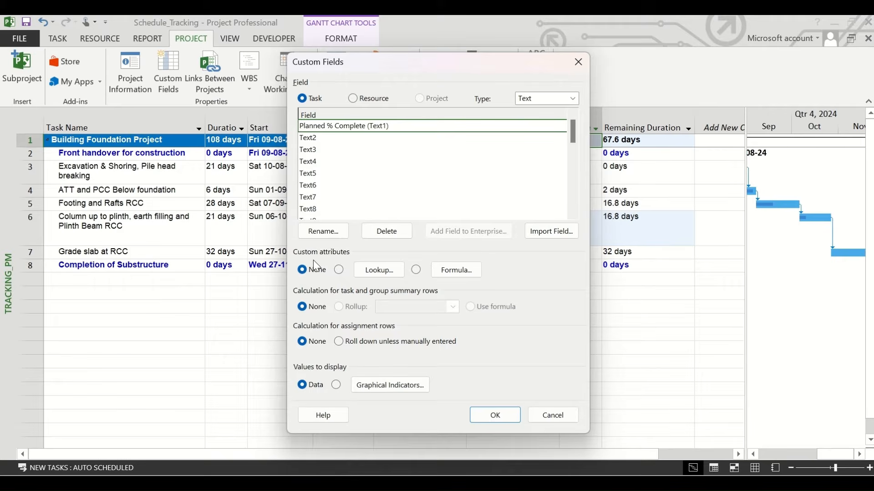
pyautogui.click(417, 270)
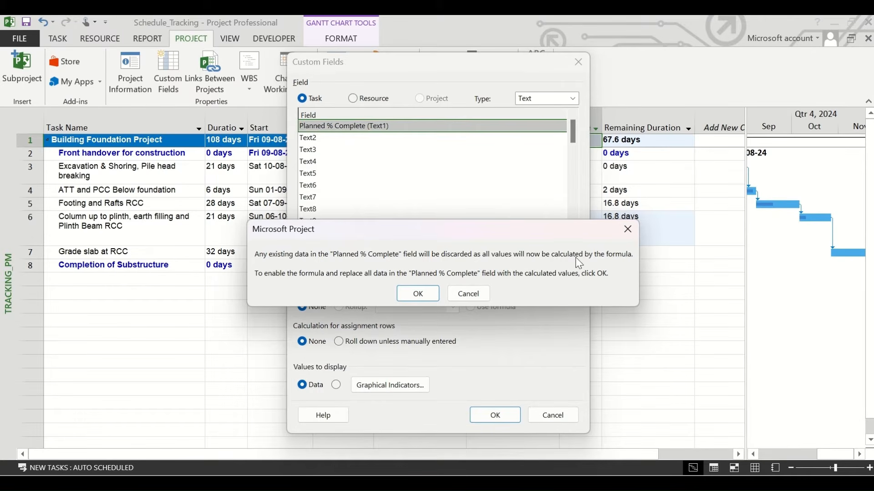
pyautogui.click(428, 297)
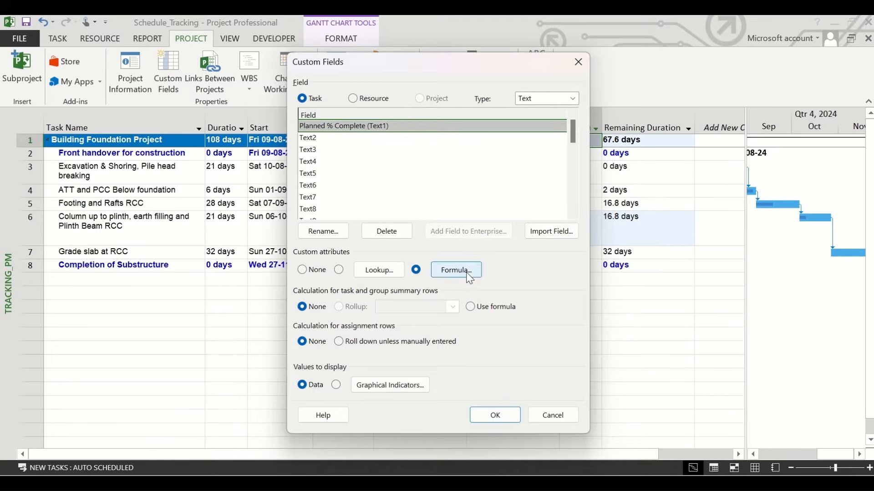
# Start the Planned % Complete formula with the condition IIF([Baseline Finish] >[Status Date]
pyautogui.click(456, 271)
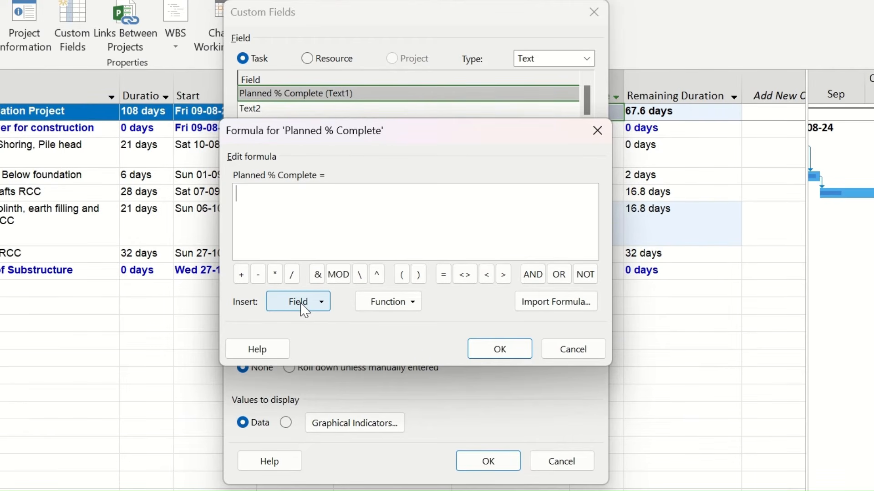
pyautogui.write('IIF(')
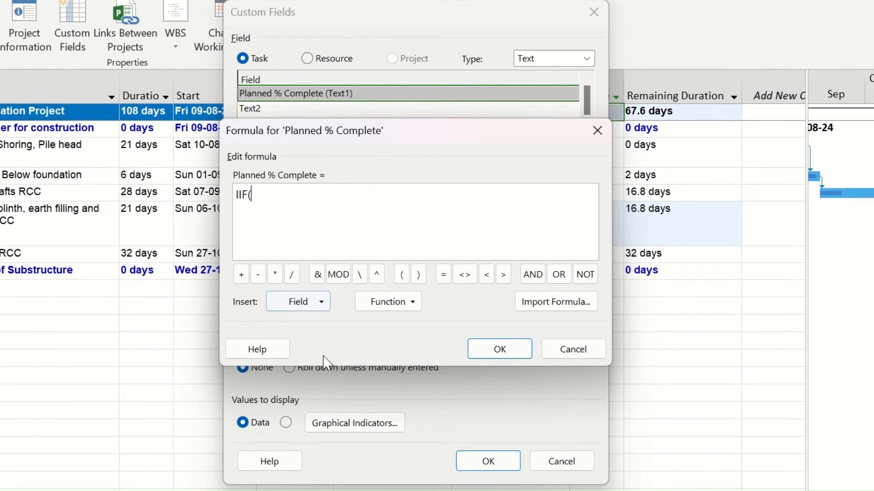
pyautogui.click(304, 302)
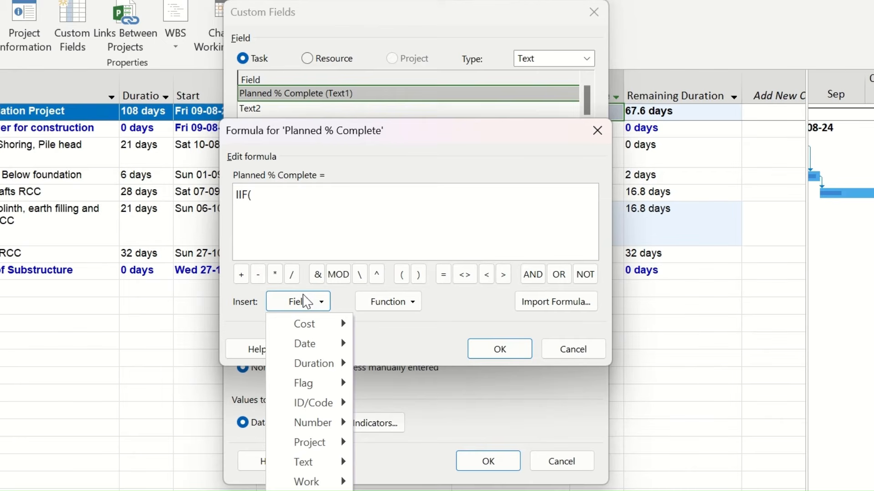
pyautogui.moveTo(314, 351)
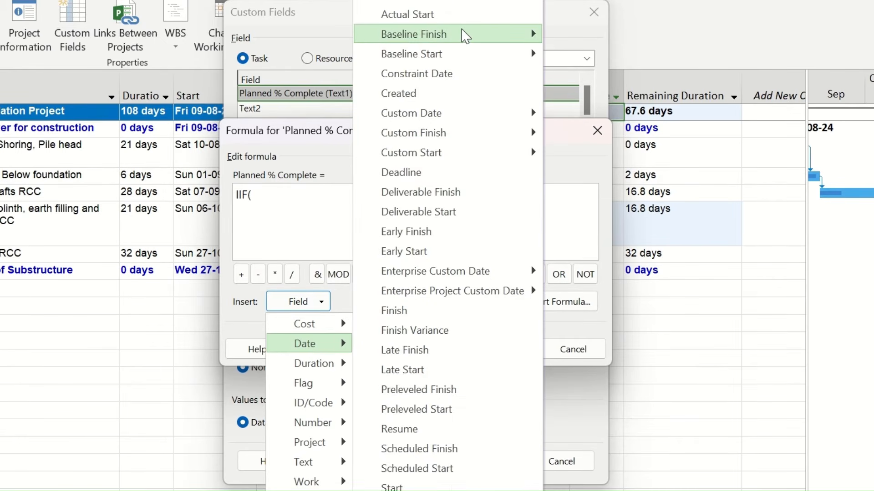
pyautogui.moveTo(464, 34)
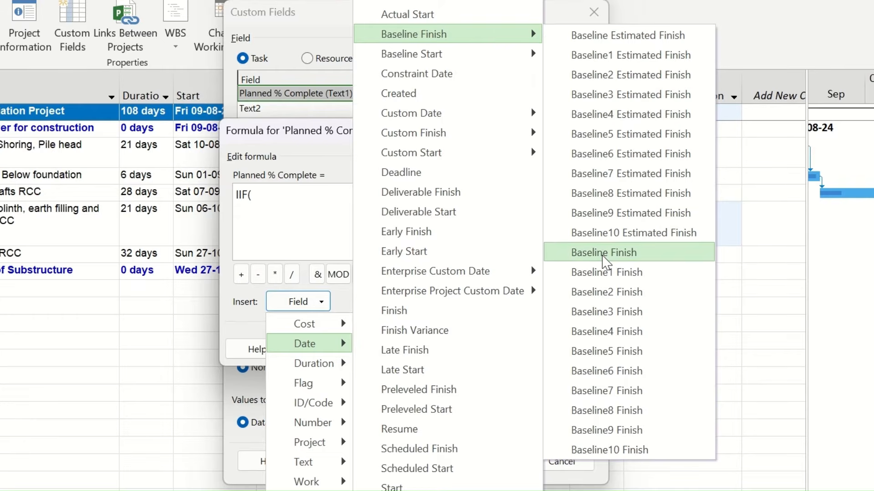
pyautogui.click(605, 253)
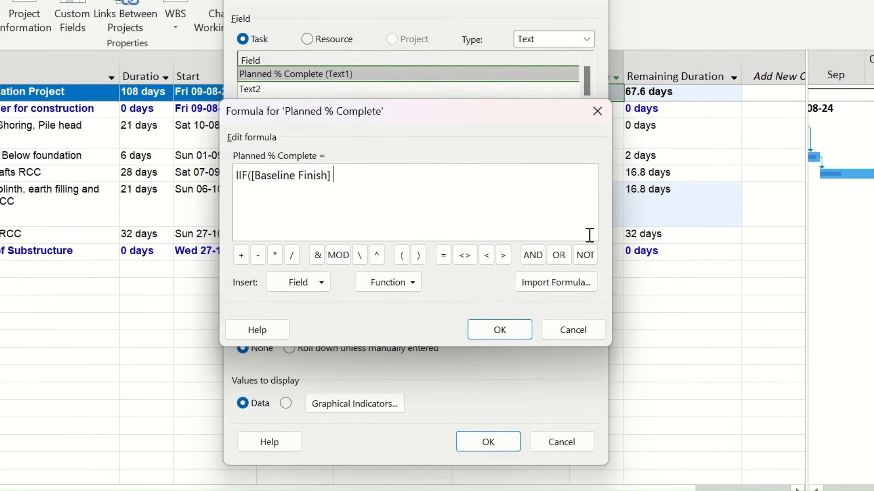
pyautogui.write('>')
pyautogui.click(322, 285)
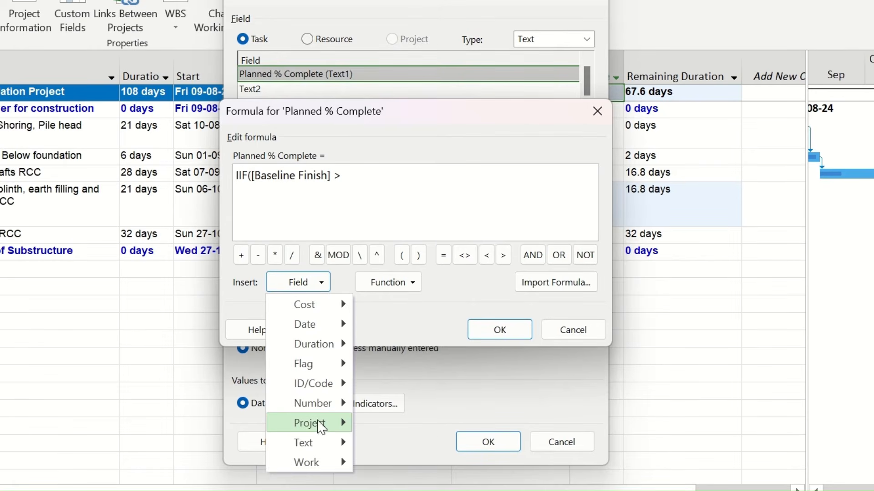
pyautogui.moveTo(296, 425)
pyautogui.moveTo(384, 426)
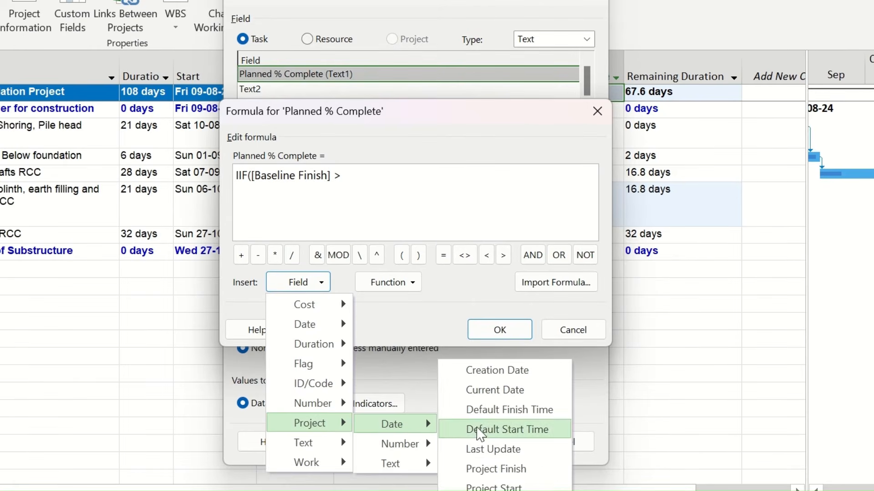
pyautogui.click(493, 490)
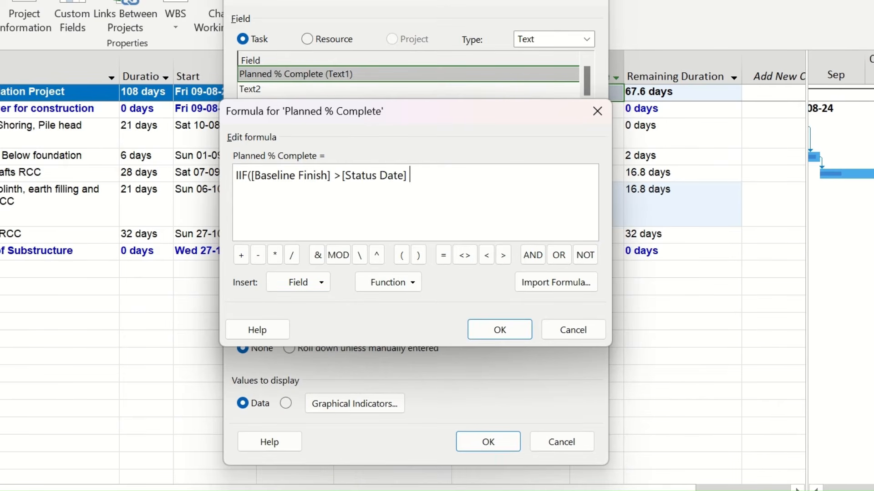
# Extend the Planned % Complete formula with the nested condition ,IIF([Baseline Start] <[Status Date],
pyautogui.write(',IIF(')
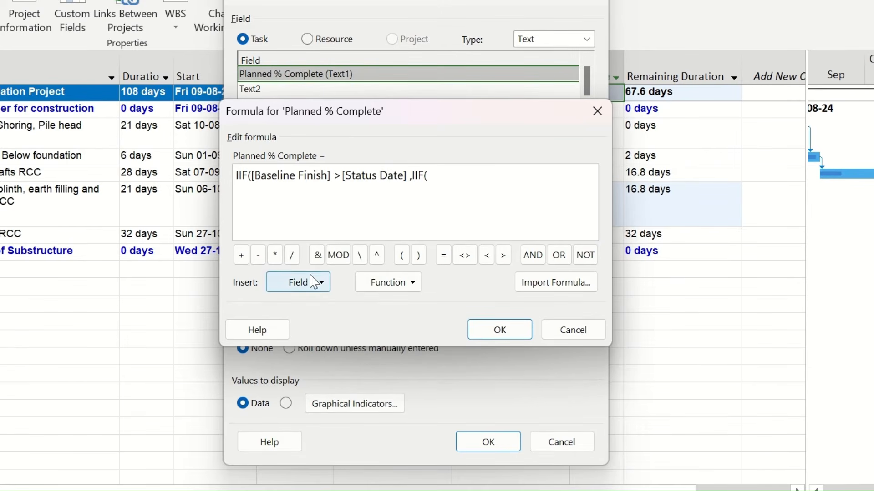
pyautogui.click(317, 291)
pyautogui.moveTo(332, 324)
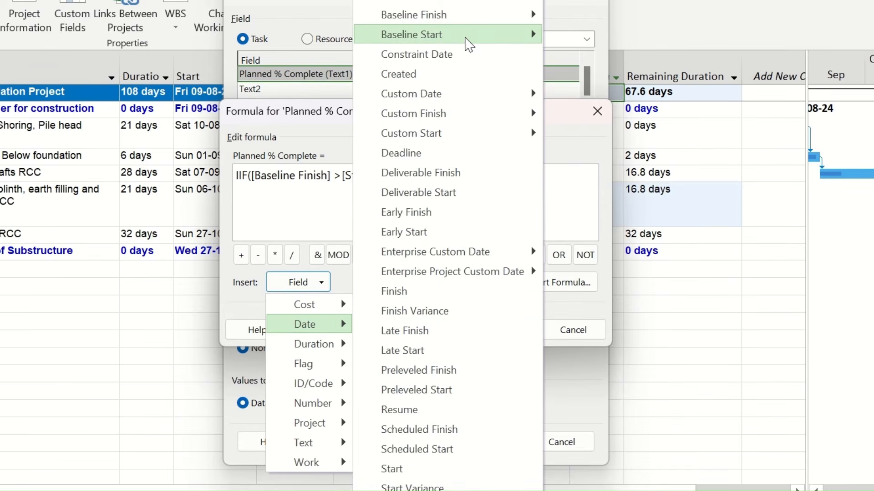
pyautogui.moveTo(471, 36)
pyautogui.click(585, 253)
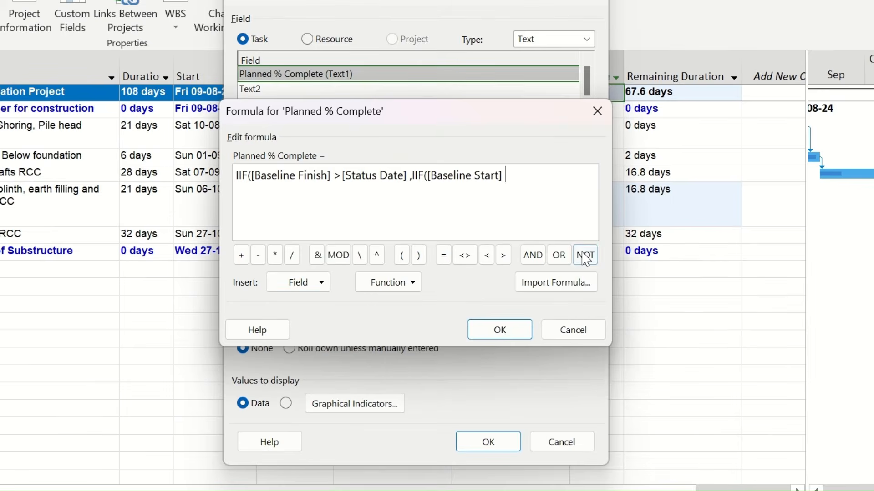
pyautogui.write('<')
pyautogui.write('[Status Date]')
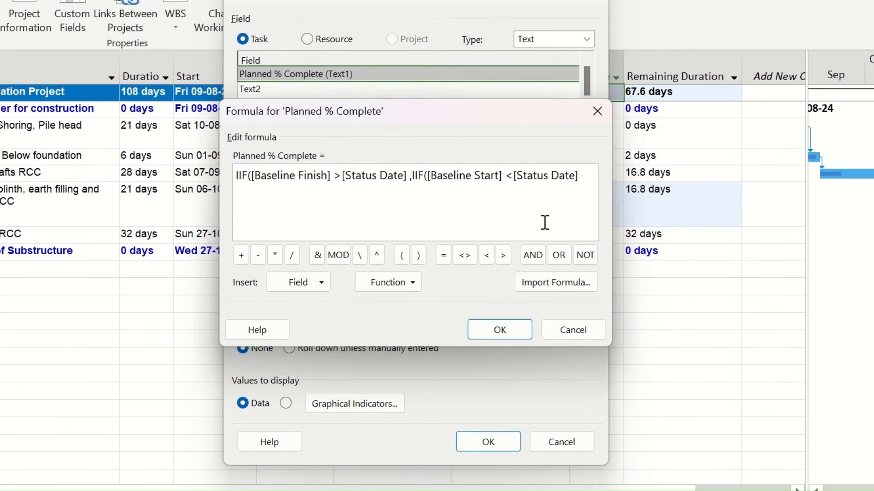
pyautogui.write(',')
pyautogui.hotkey('alt', 'Tab')
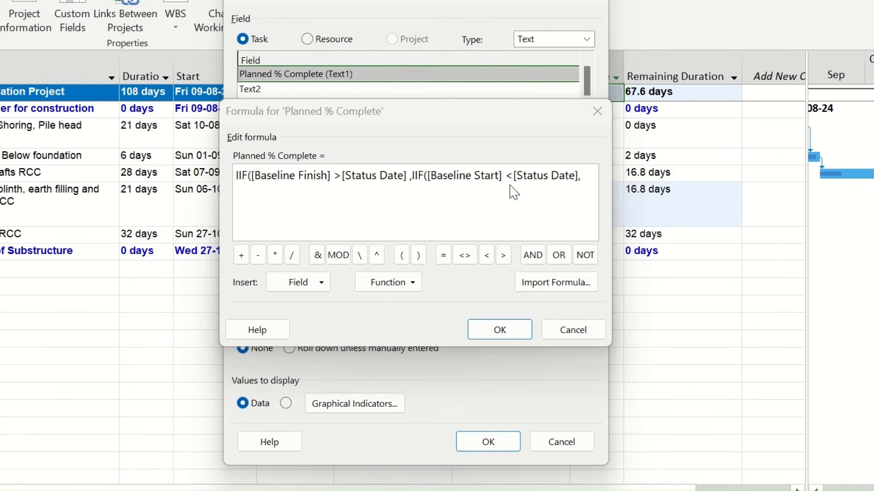
# Insert the ProjDateDiff function at the end of the Planned % Complete formula and set its first date to [Baseline Start]
pyautogui.click(583, 177)
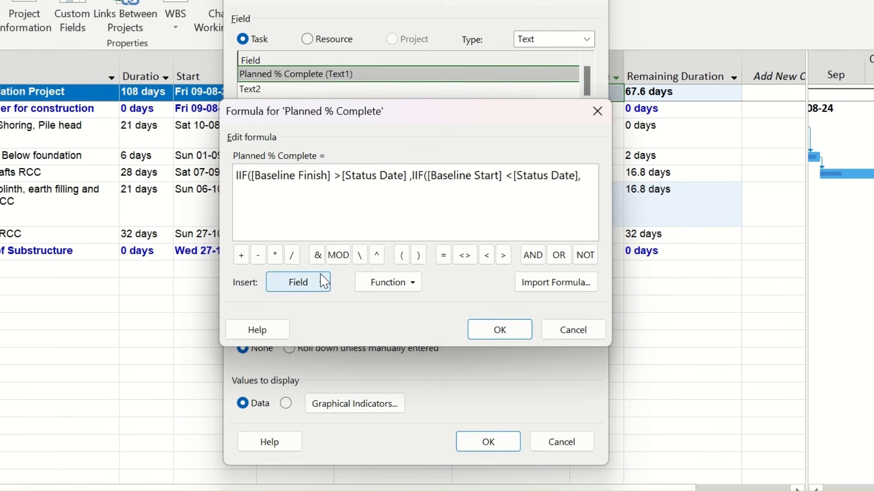
pyautogui.click(388, 282)
pyautogui.moveTo(412, 384)
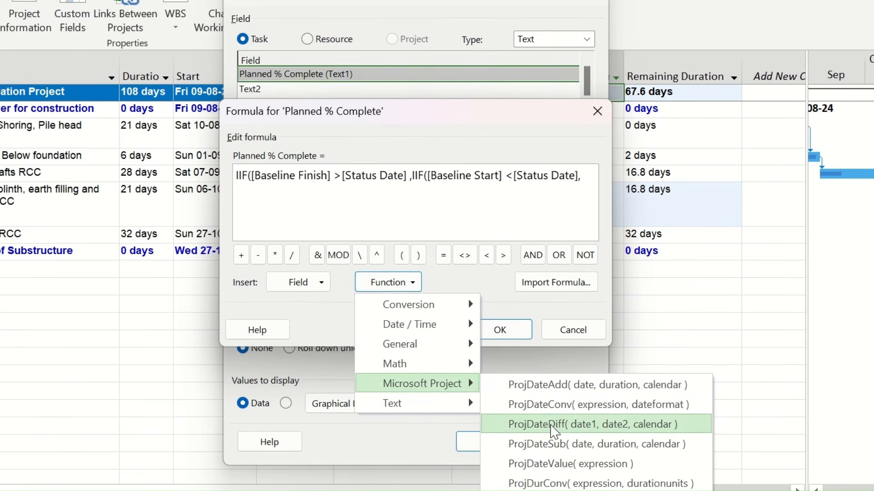
pyautogui.click(551, 427)
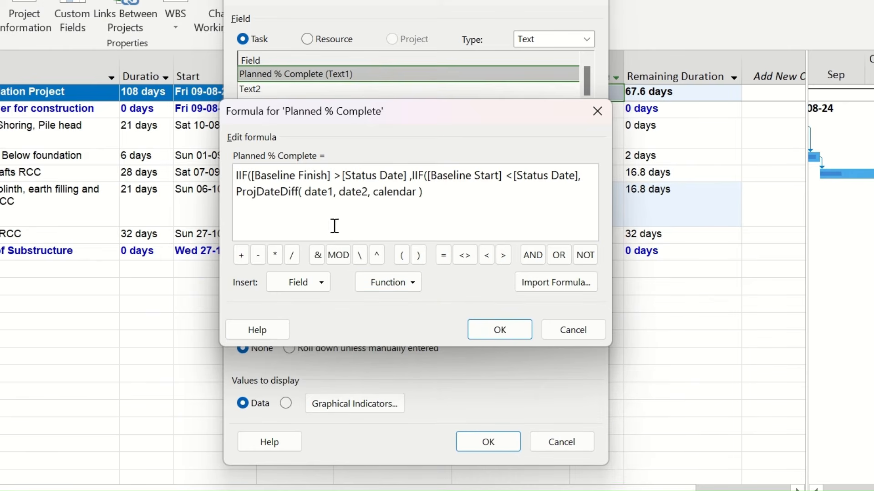
pyautogui.doubleClick(322, 193)
pyautogui.moveTo(427, 175); pyautogui.dragTo(502, 174)
pyautogui.hotkey('ctrl', 'c')
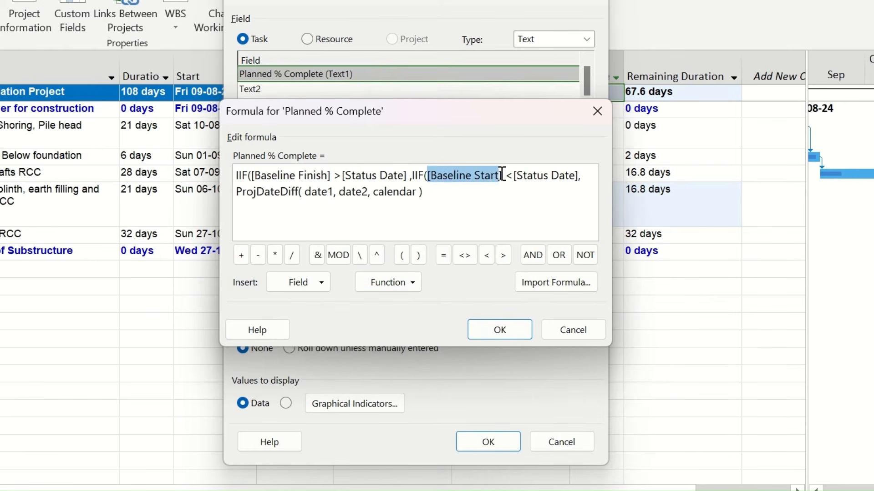
pyautogui.doubleClick(322, 193)
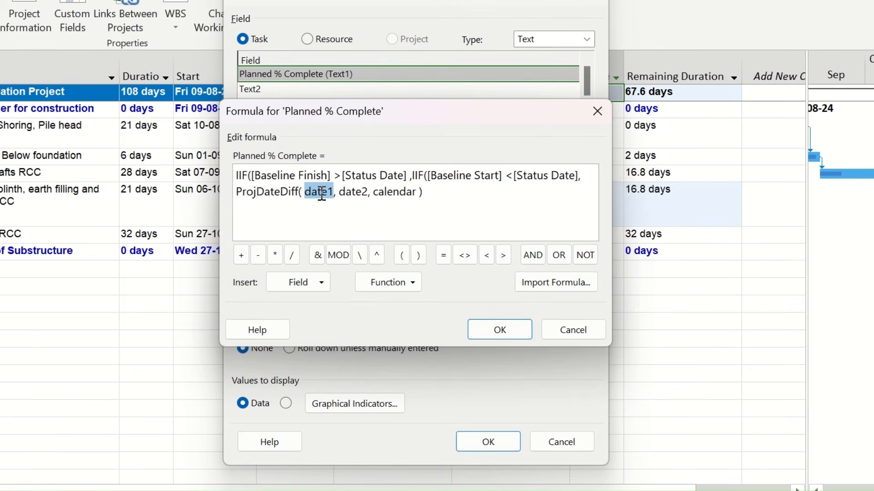
pyautogui.hotkey('ctrl', 'v')
# Set the second date of ProjDateDiff to [Status Date] and its calendar to "Standard"
pyautogui.doubleClick(399, 193)
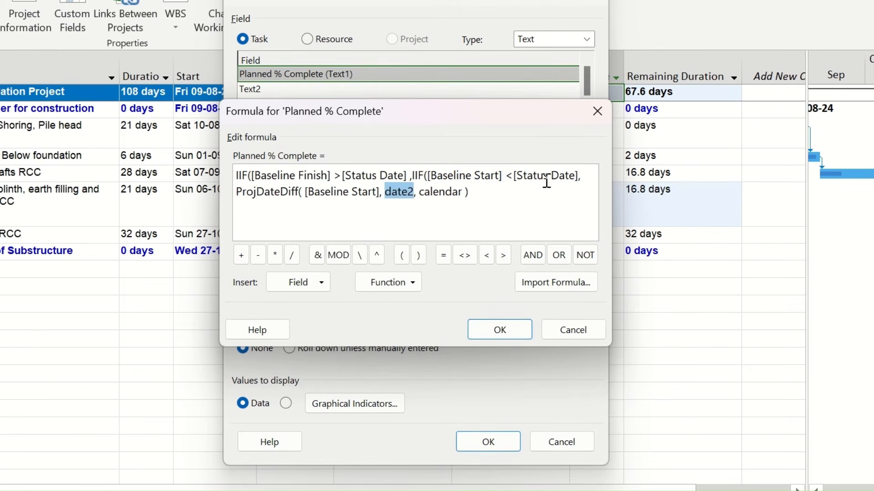
pyautogui.moveTo(515, 176); pyautogui.dragTo(579, 176)
pyautogui.hotkey('ctrl', 'c')
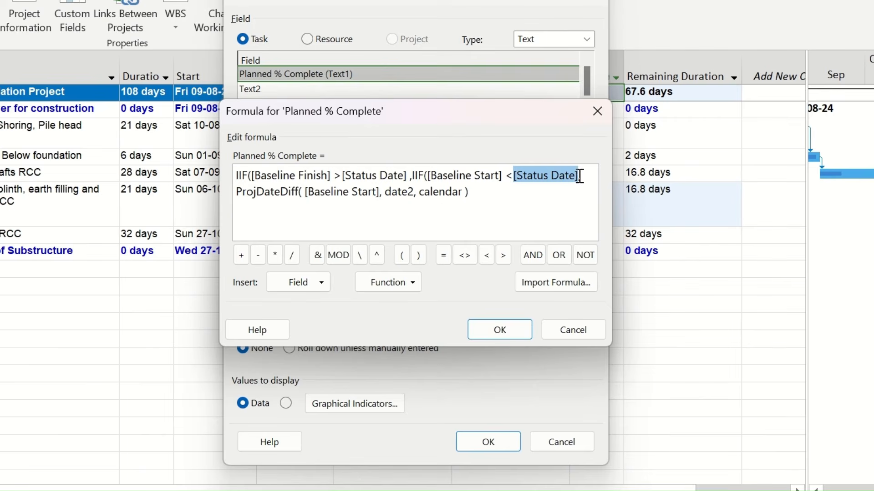
pyautogui.doubleClick(399, 193)
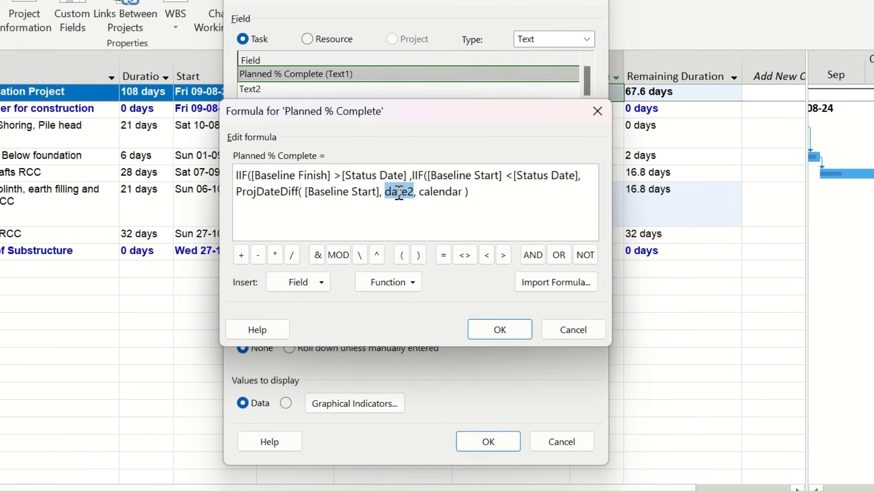
pyautogui.hotkey('ctrl', 'v')
pyautogui.doubleClick(480, 193)
pyautogui.write('"S')
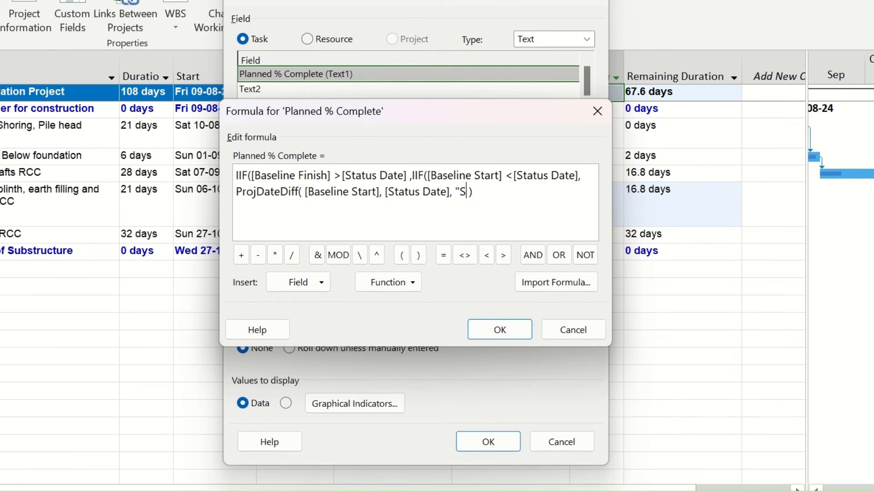
pyautogui.write('tandard"')
# Divide the ProjDateDiff expression by the [Baseline Duration] field
pyautogui.press('Right')
pyautogui.write('/')
pyautogui.click(314, 286)
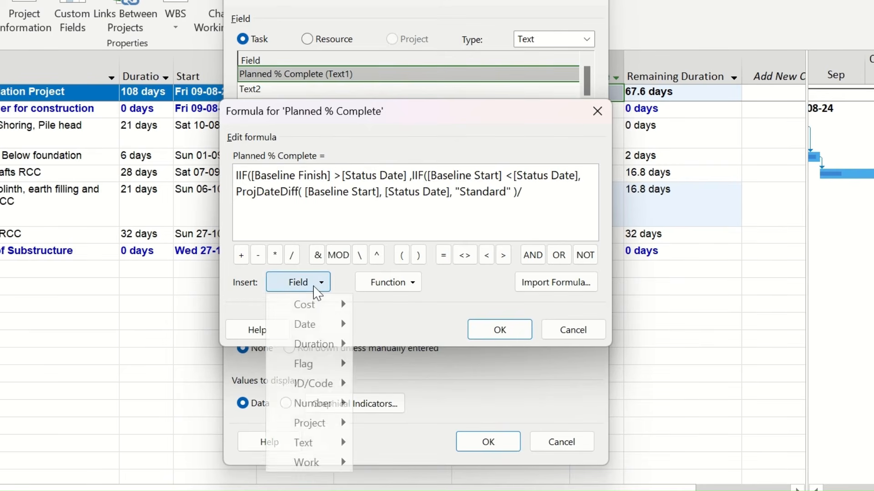
pyautogui.moveTo(320, 349)
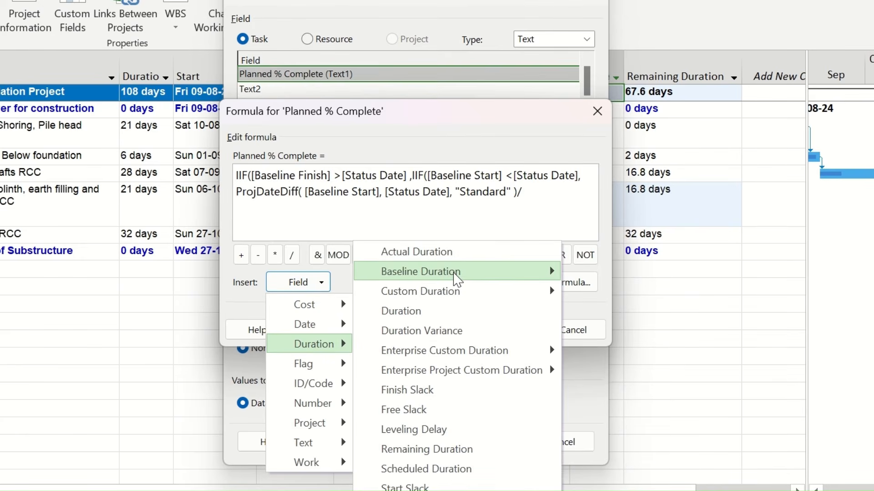
pyautogui.moveTo(533, 279)
pyautogui.click(630, 311)
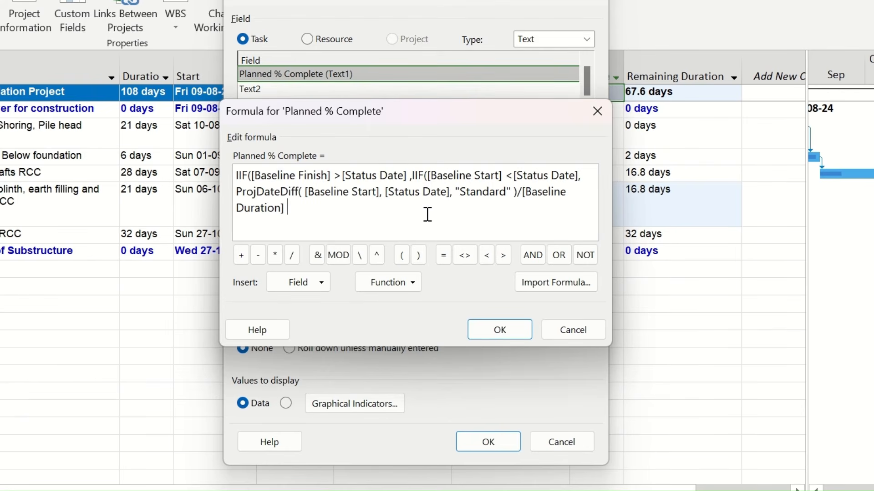
# Close the nested IIF with ,0) and the outer IIF with ,100) as their false results
pyautogui.write(',0)')
pyautogui.click(413, 177)
pyautogui.moveTo(413, 177); pyautogui.dragTo(419, 209)
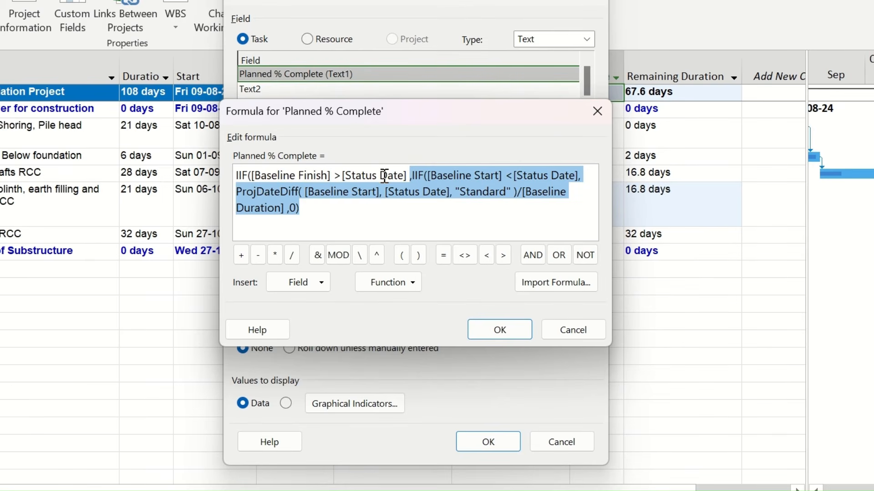
pyautogui.click(340, 210)
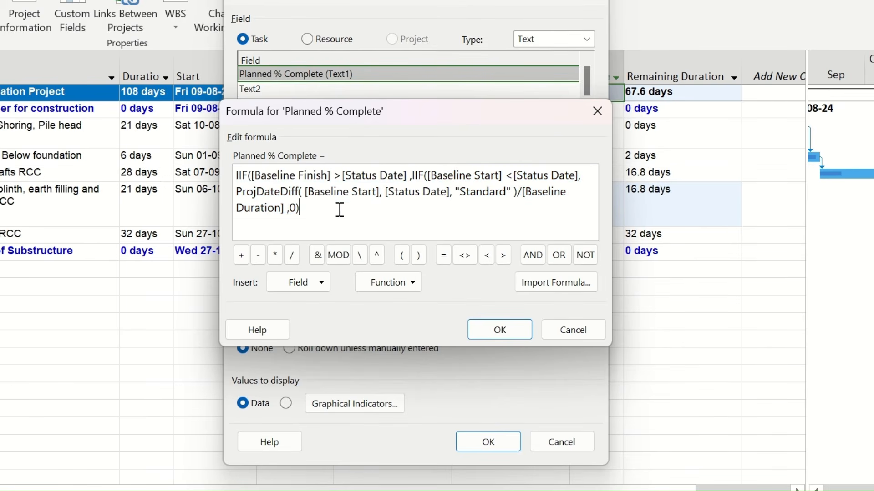
pyautogui.write(',')
pyautogui.write('100')
pyautogui.write(')')
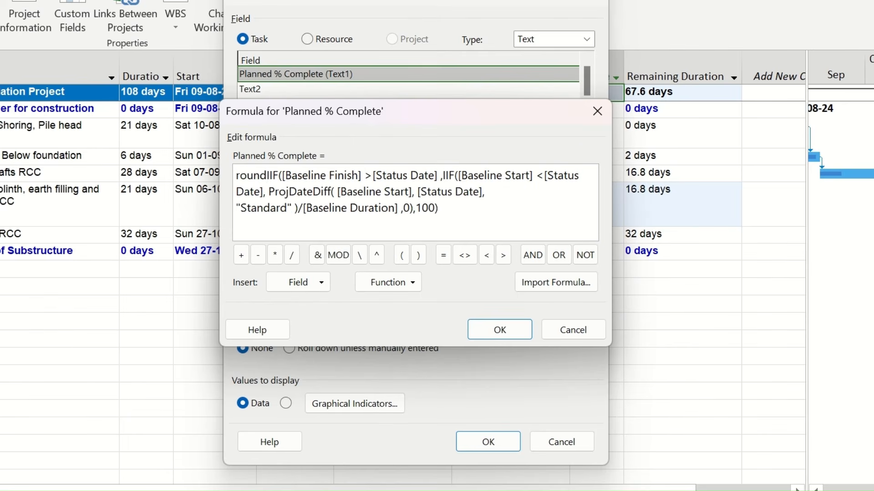
# Wrap the whole formula in round( … ,1) for one decimal place and append &"%" as its suffix
pyautogui.write('(')
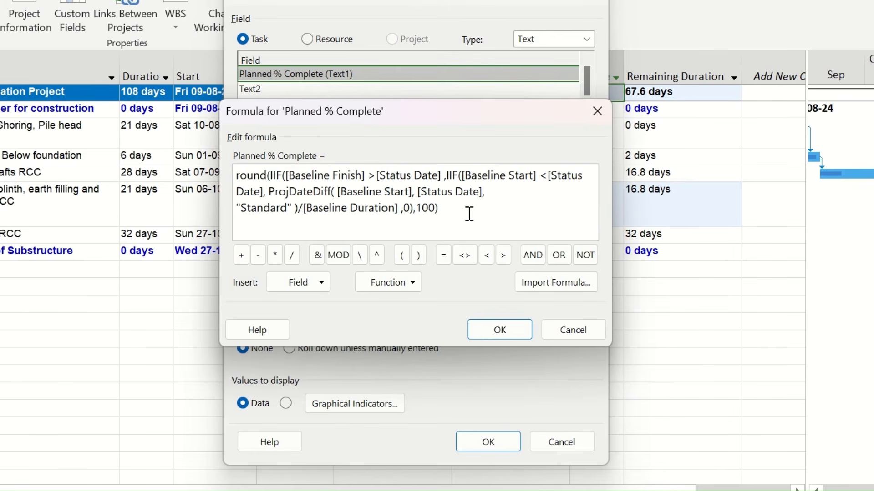
pyautogui.write(',')
pyautogui.write('1)')
pyautogui.write('&')
pyautogui.write('"')
pyautogui.write('%')
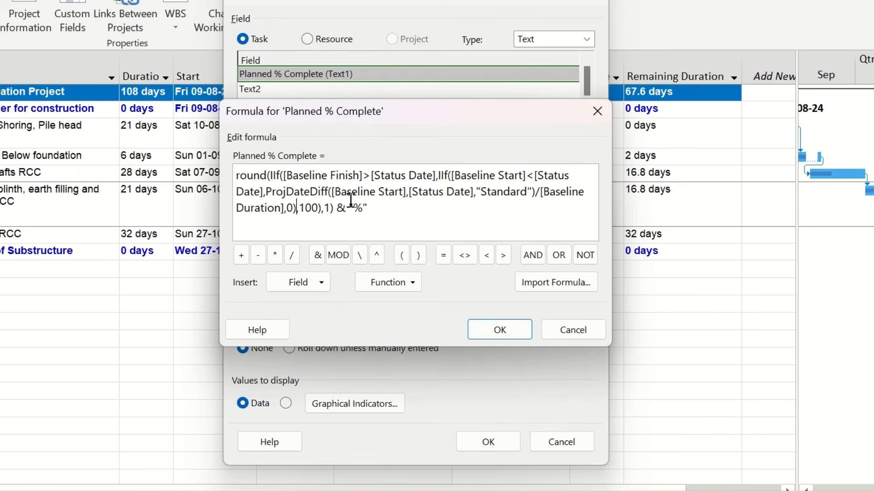
# Multiply the nested IIF result by 100, then accept the formula and the custom field settings
pyautogui.write('*')
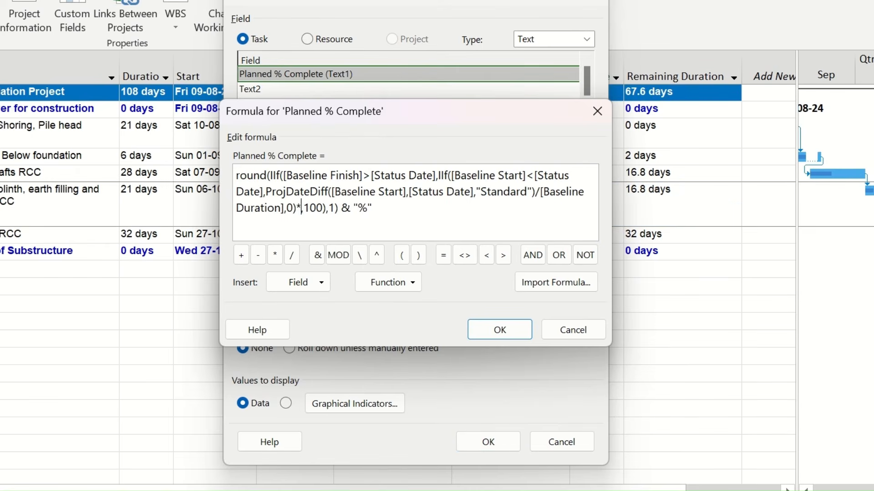
pyautogui.write('100')
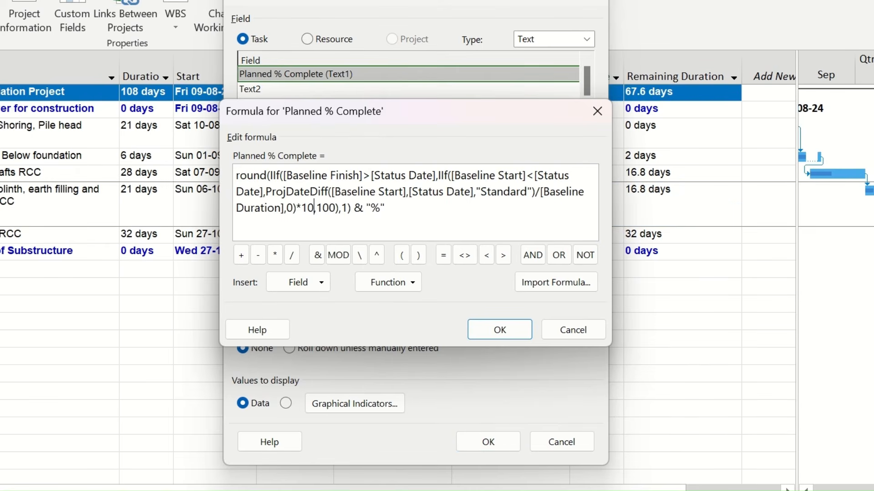
pyautogui.click(514, 328)
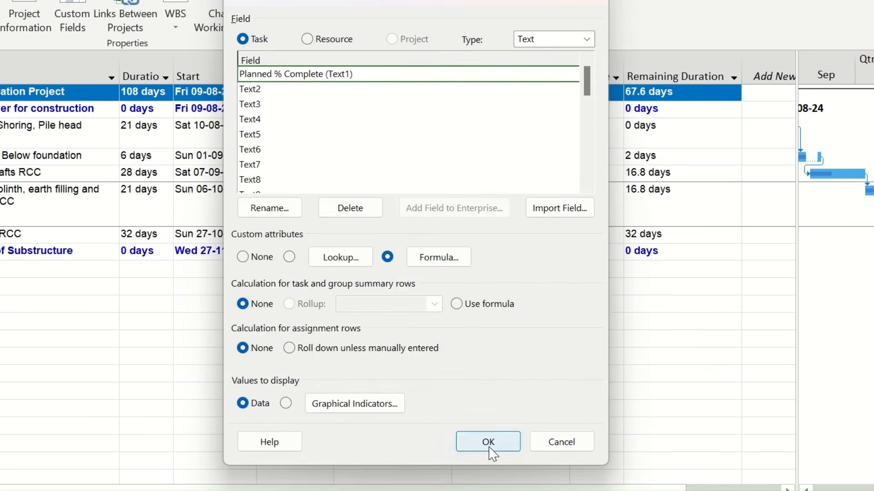
pyautogui.click(488, 442)
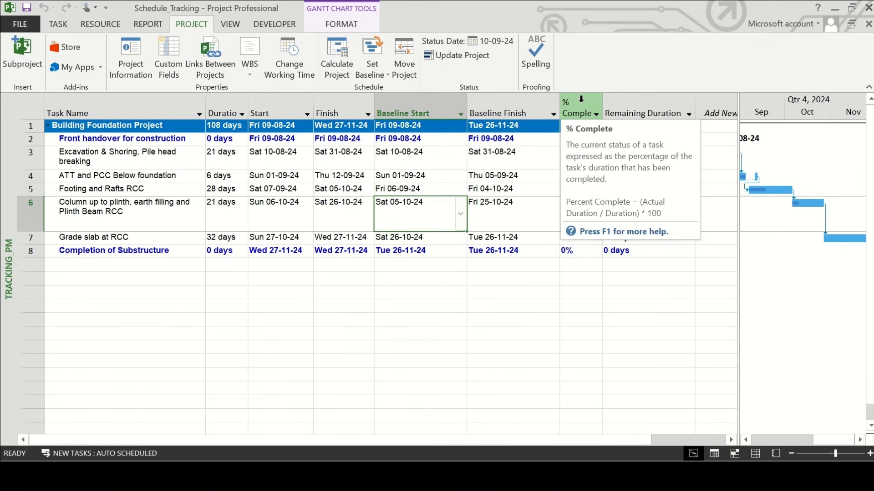
# Insert the Planned % Complete (Text1) column before the % Complete column in the task table
pyautogui.rightClick(581, 100)
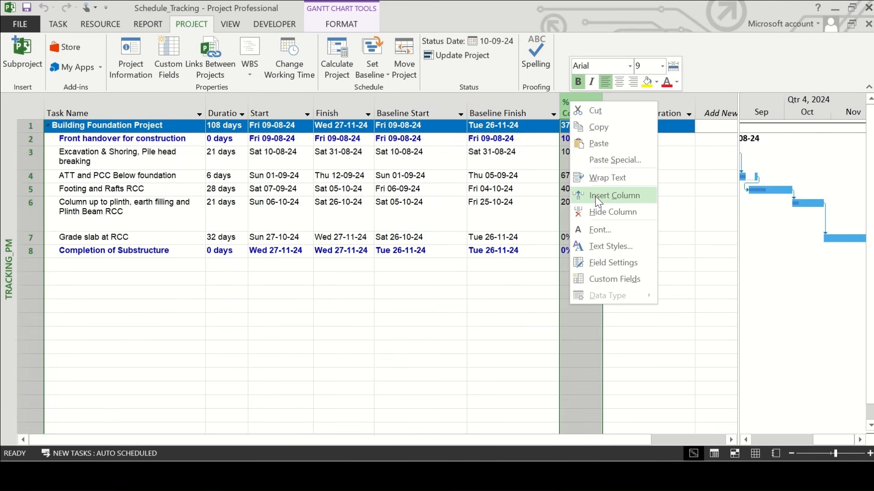
pyautogui.click(598, 196)
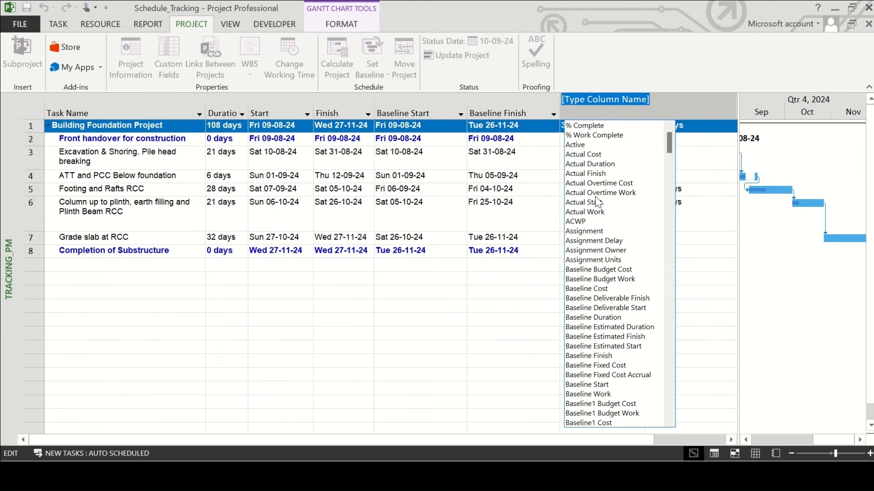
pyautogui.write('pla')
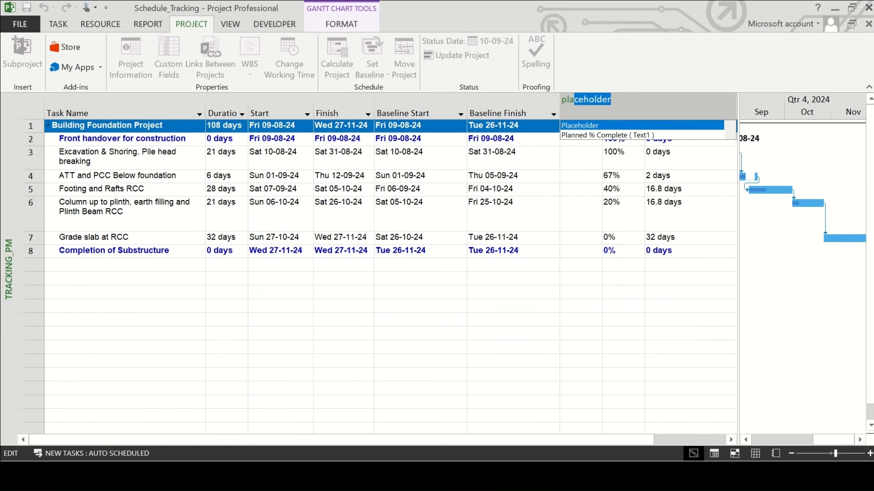
pyautogui.write('nned % Complete ( Text1')
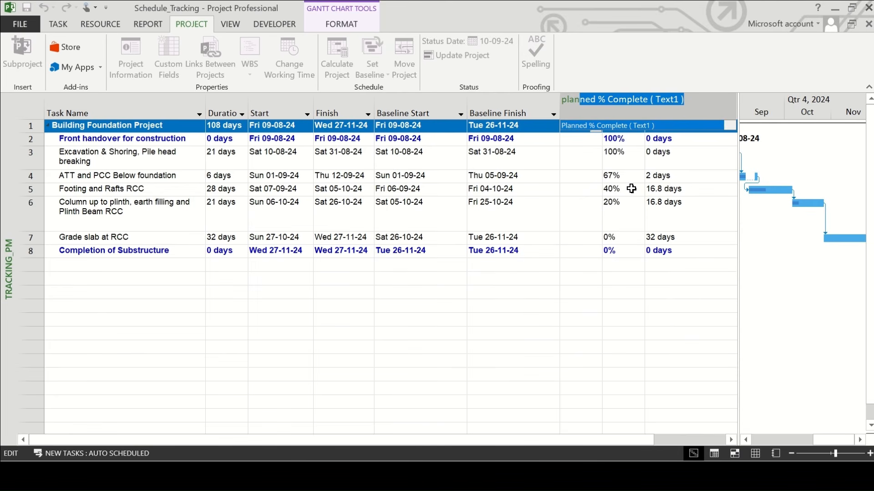
pyautogui.press('Return')
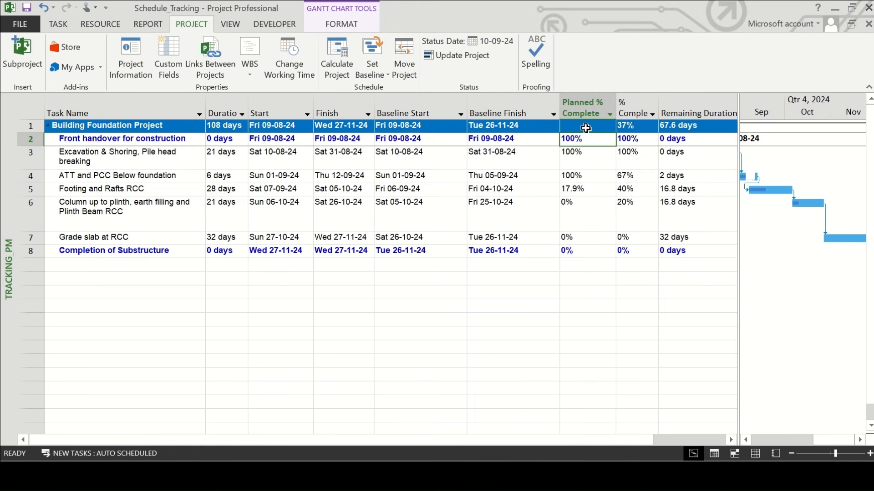
# Set the Planned % Complete custom field to use the formula for task and group summary rows
pyautogui.click(585, 127)
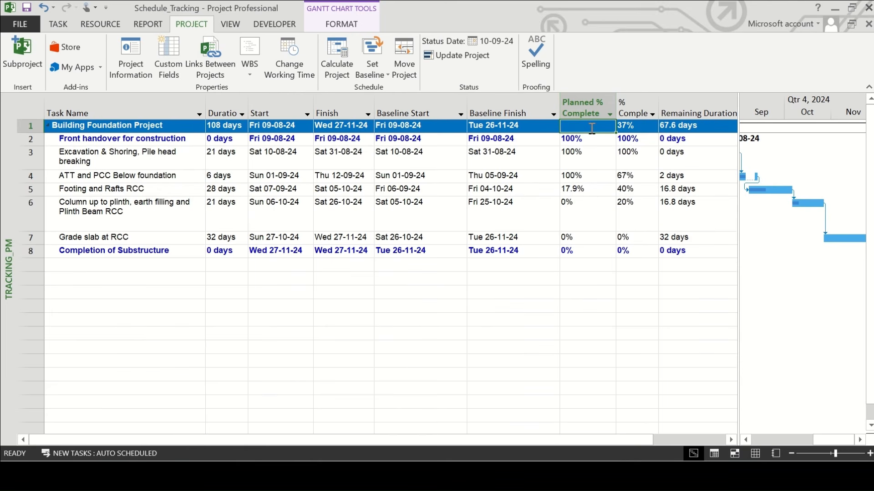
pyautogui.click(160, 61)
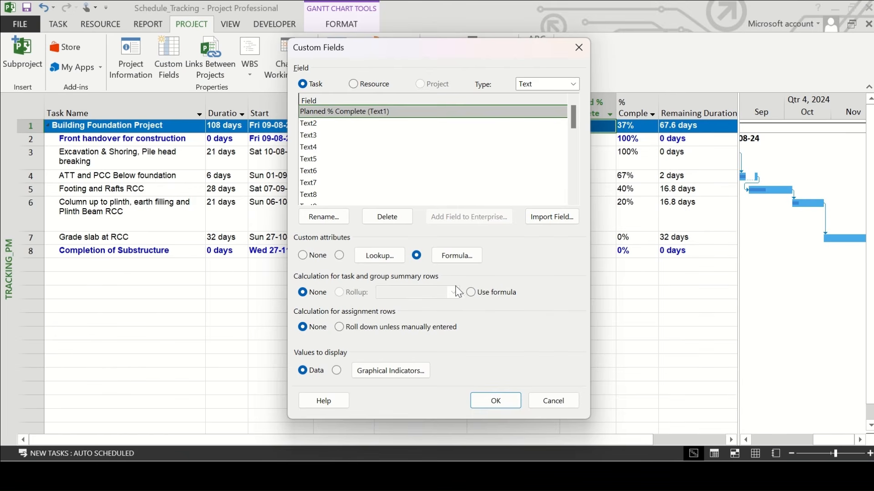
pyautogui.click(471, 293)
pyautogui.click(480, 397)
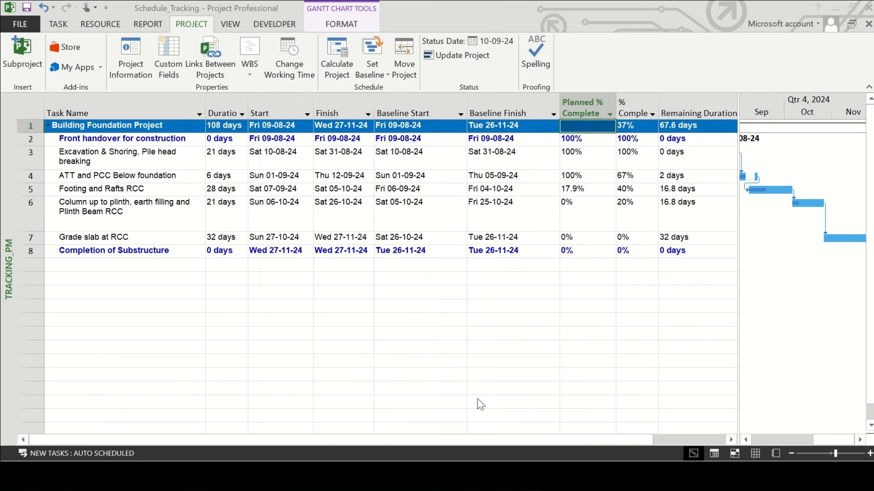
pyautogui.click(601, 209)
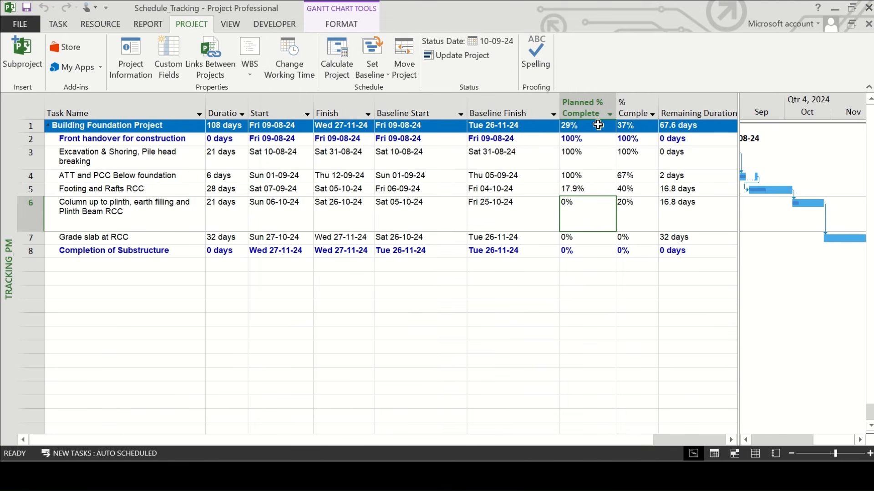